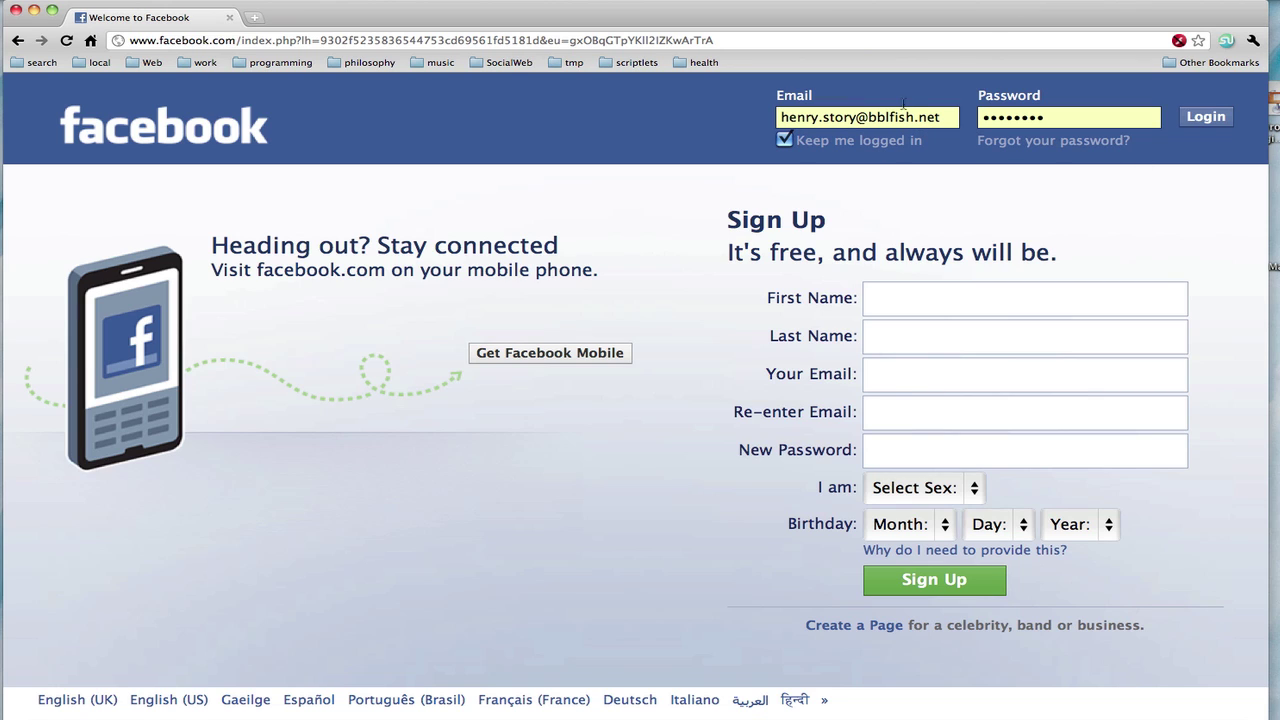
- Log in to Facebook with the prefilled account credentials and minimize its window
{"action": "left_click", "coordinate": [1208, 118]}
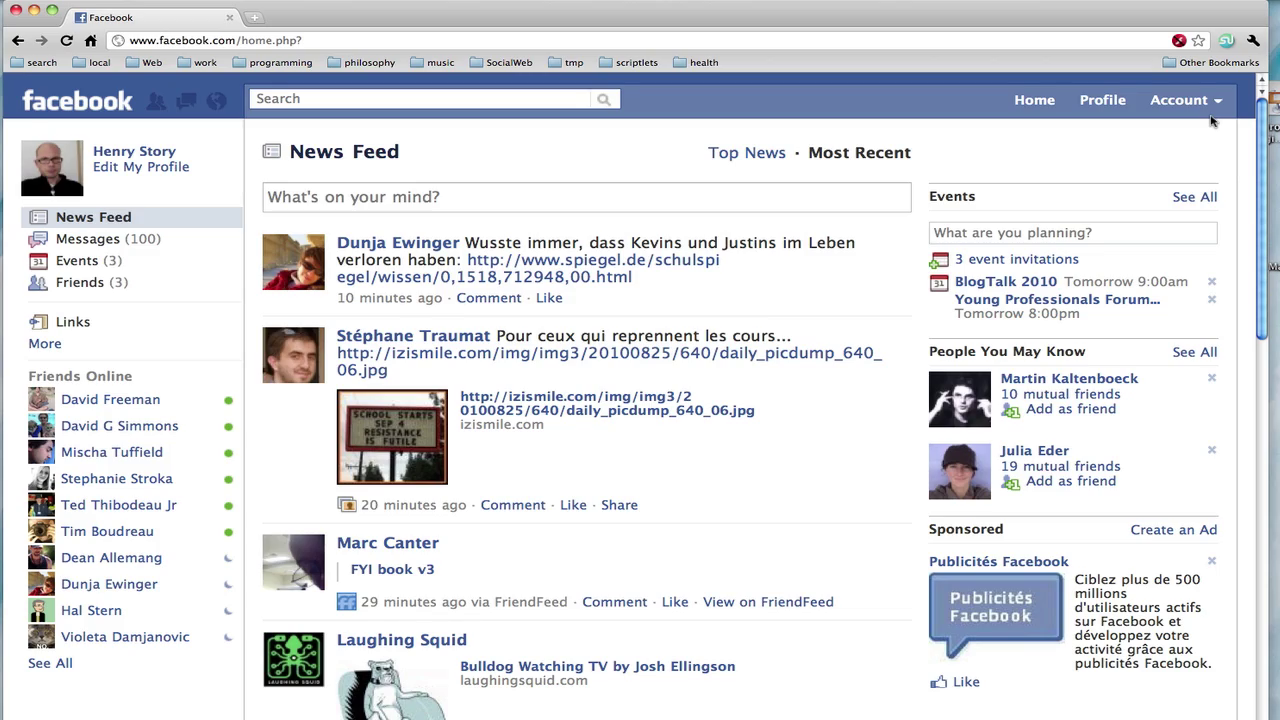
{"action": "key", "text": "super+m"}
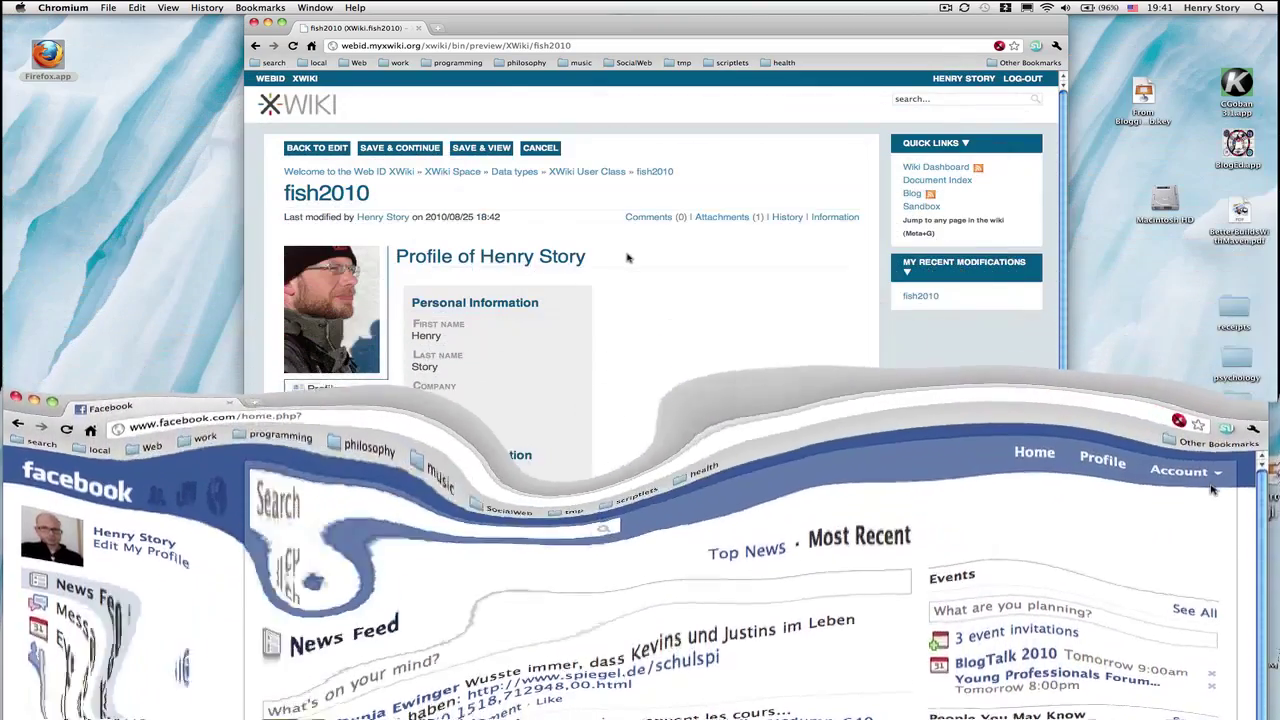
- Submit a Web ID certificate request named fish2010-xwiki with 2048 (High Grade) key strength from the XWiki profile page
{"action": "scroll", "coordinate": [627, 258], "scroll_direction": "down", "scroll_amount": 5}
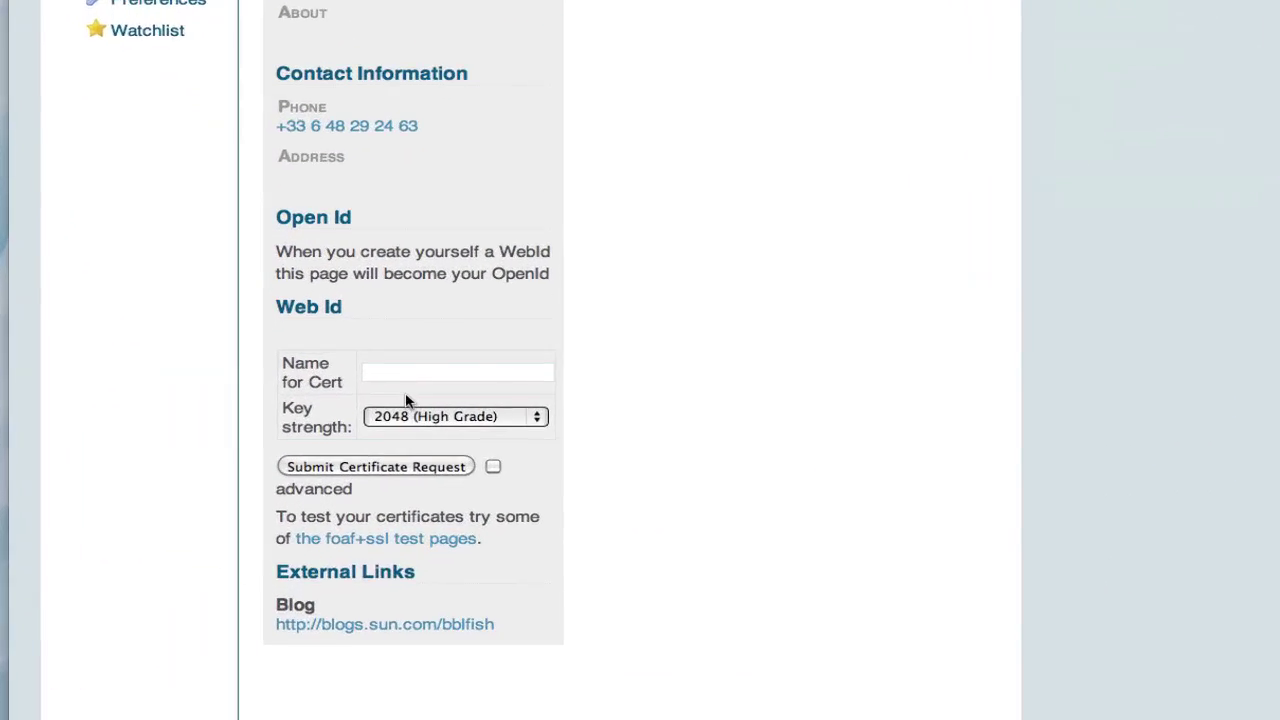
{"action": "left_click", "coordinate": [490, 369]}
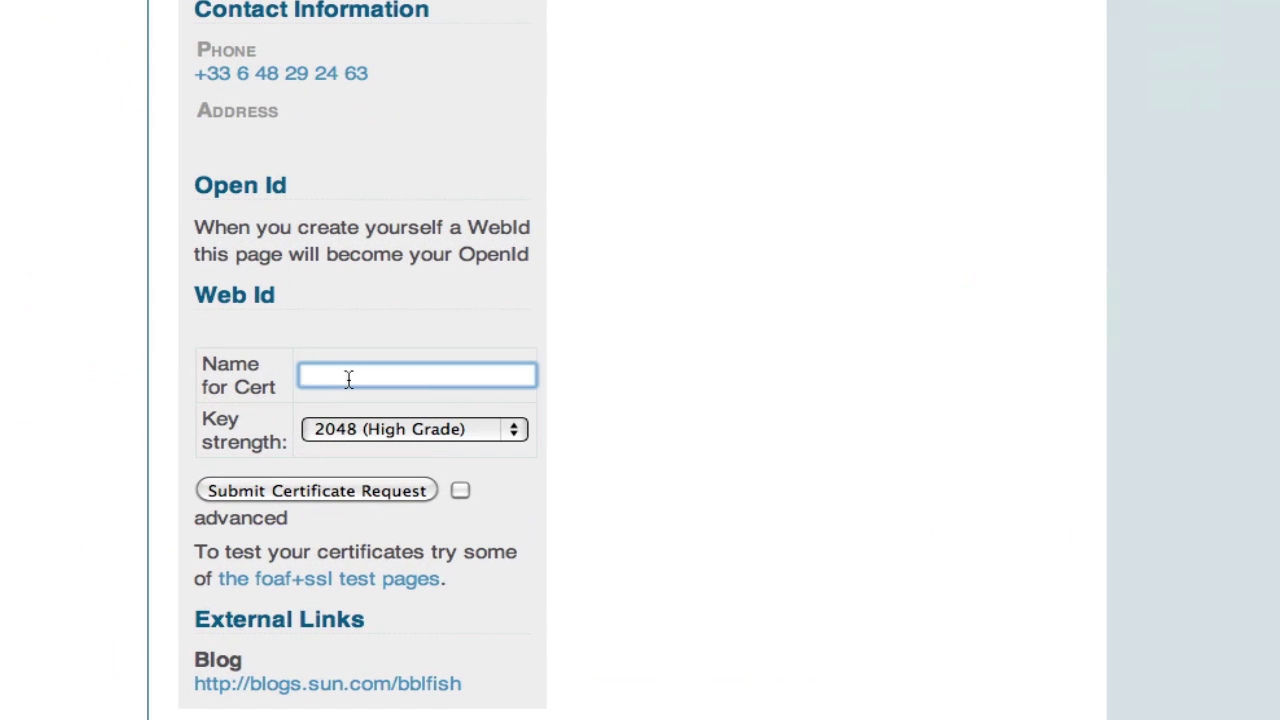
{"action": "type", "text": "fish2010-xwiki"}
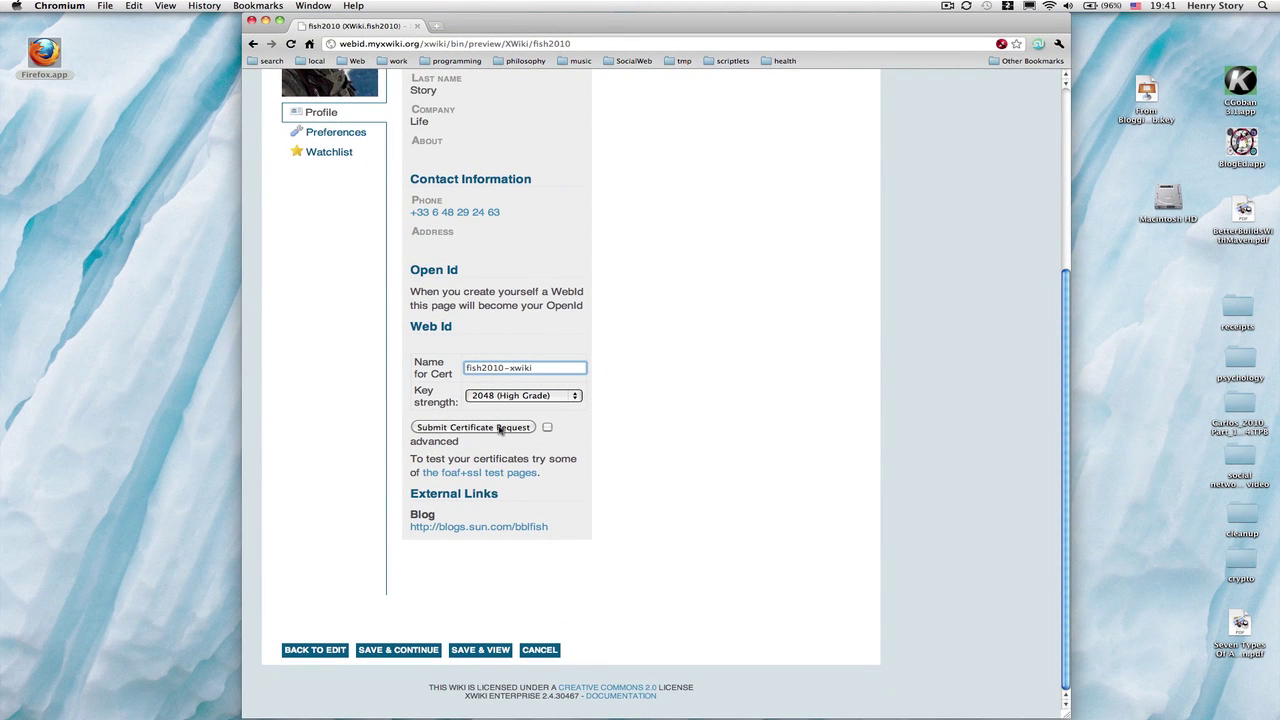
{"action": "left_click", "coordinate": [500, 428]}
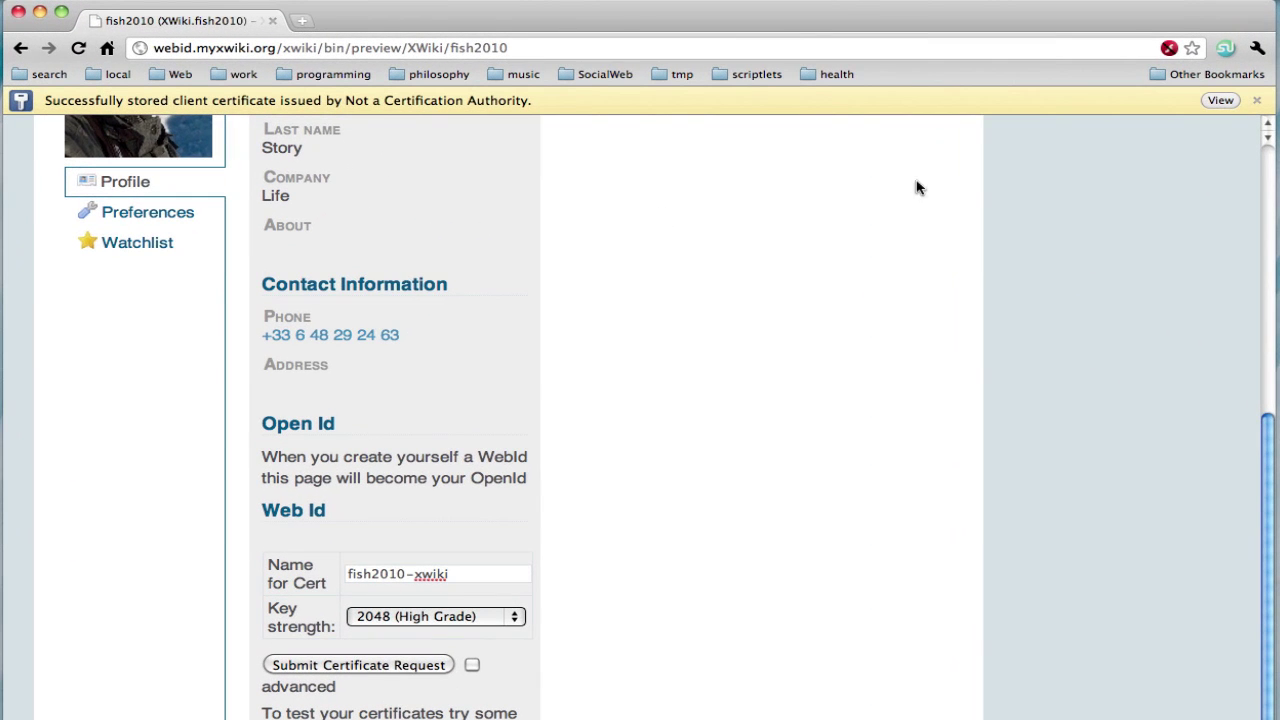
- Examine the stored client certificate's details, including its public key and Subject Alternative Name URI, and close the certificate viewer
{"action": "left_click", "coordinate": [1219, 100]}
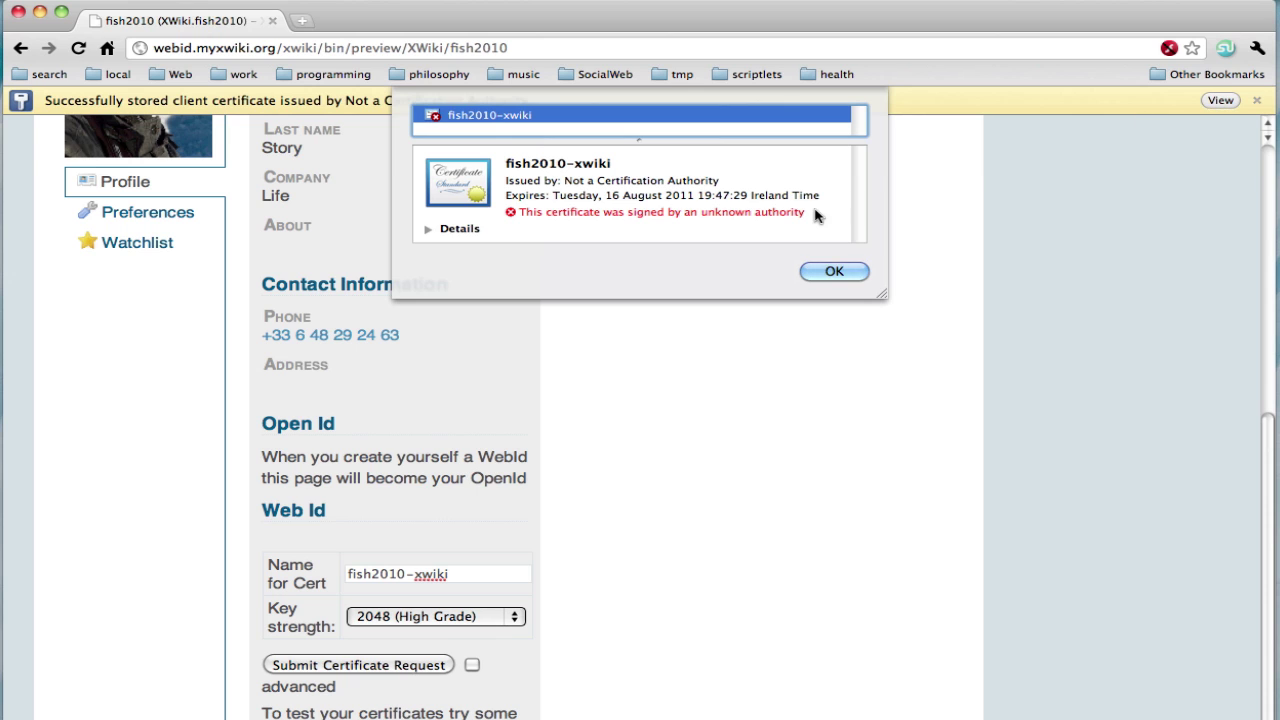
{"action": "left_click", "coordinate": [429, 230]}
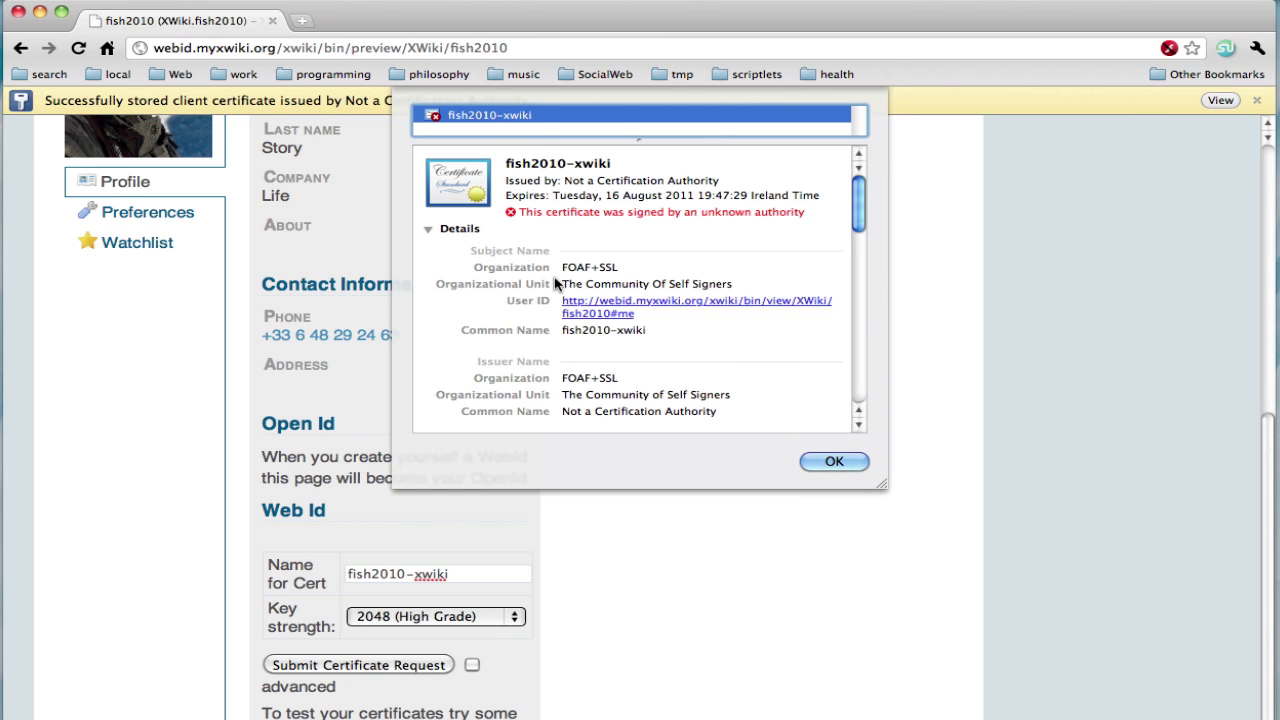
{"action": "scroll", "coordinate": [556, 283], "scroll_direction": "down", "scroll_amount": 3}
{"action": "scroll", "coordinate": [556, 283], "scroll_direction": "down", "scroll_amount": 15}
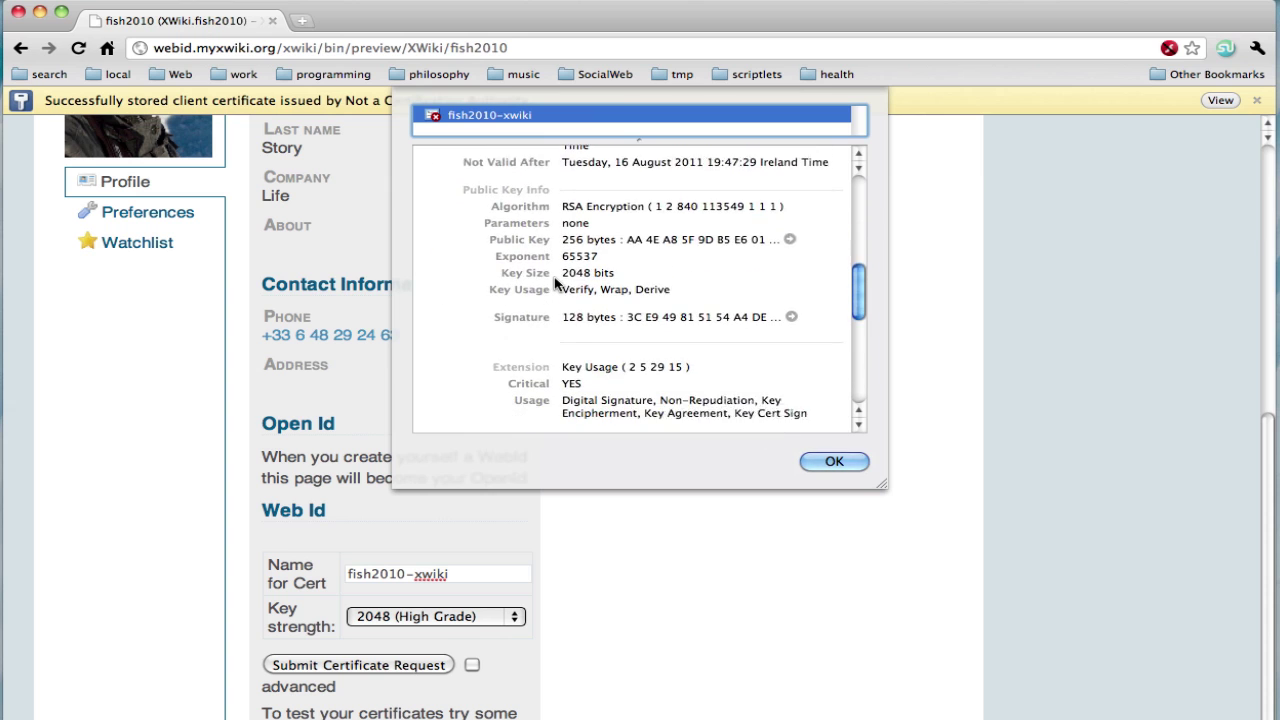
{"action": "scroll", "coordinate": [556, 283], "scroll_direction": "down", "scroll_amount": 1}
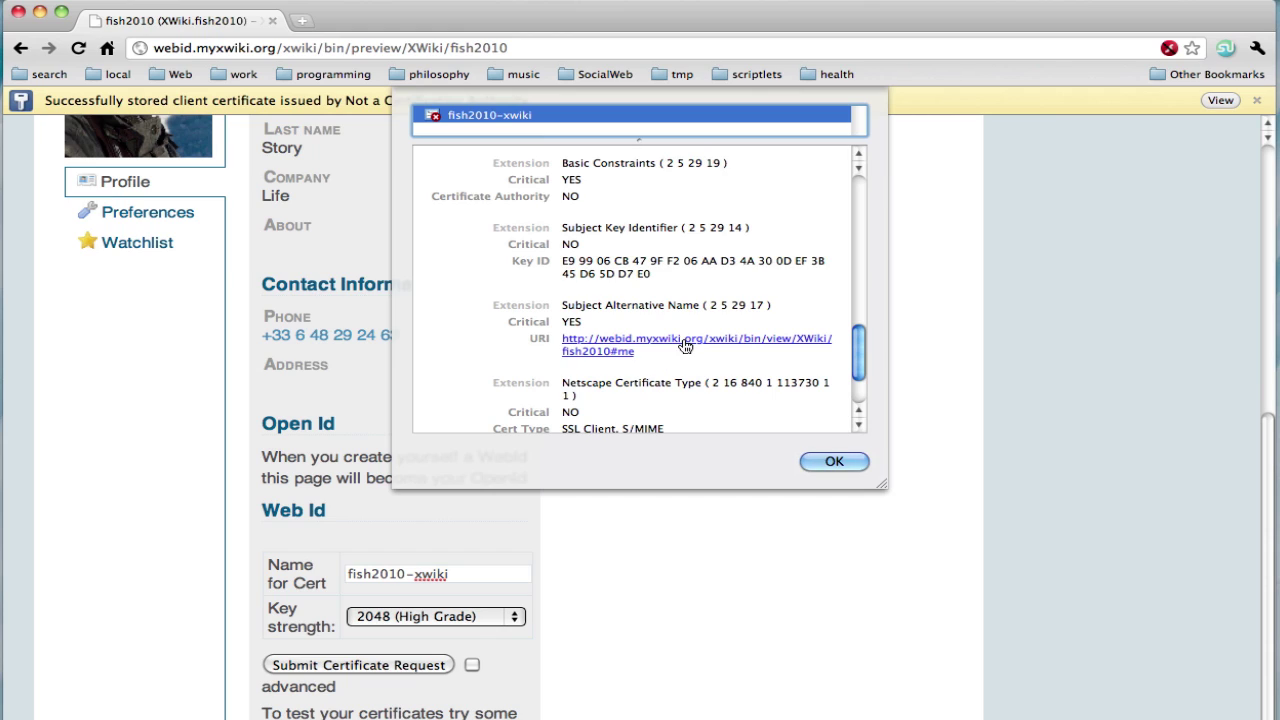
{"action": "left_click", "coordinate": [832, 462]}
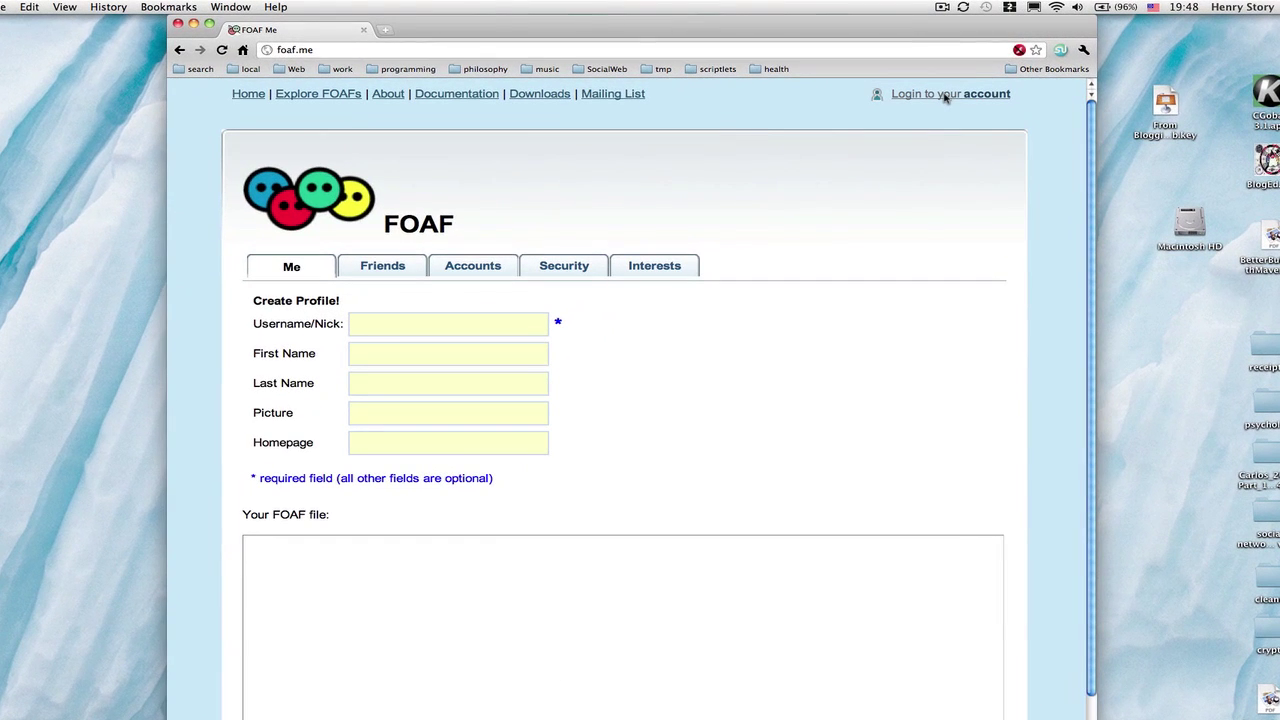
- Log in to the foaf.me account with the personal certificate listed directly below the FOAF ME Cert entry
{"action": "left_click", "coordinate": [985, 138]}
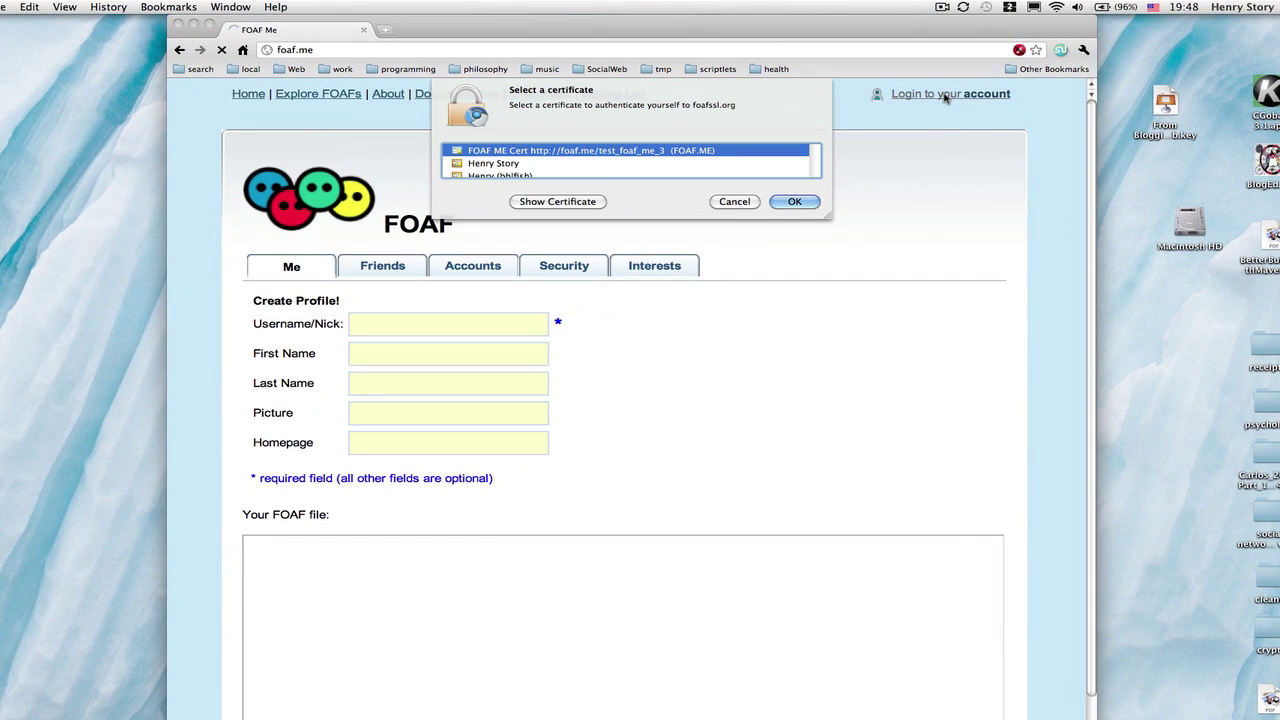
{"action": "scroll", "coordinate": [600, 163], "scroll_direction": "down", "scroll_amount": 2}
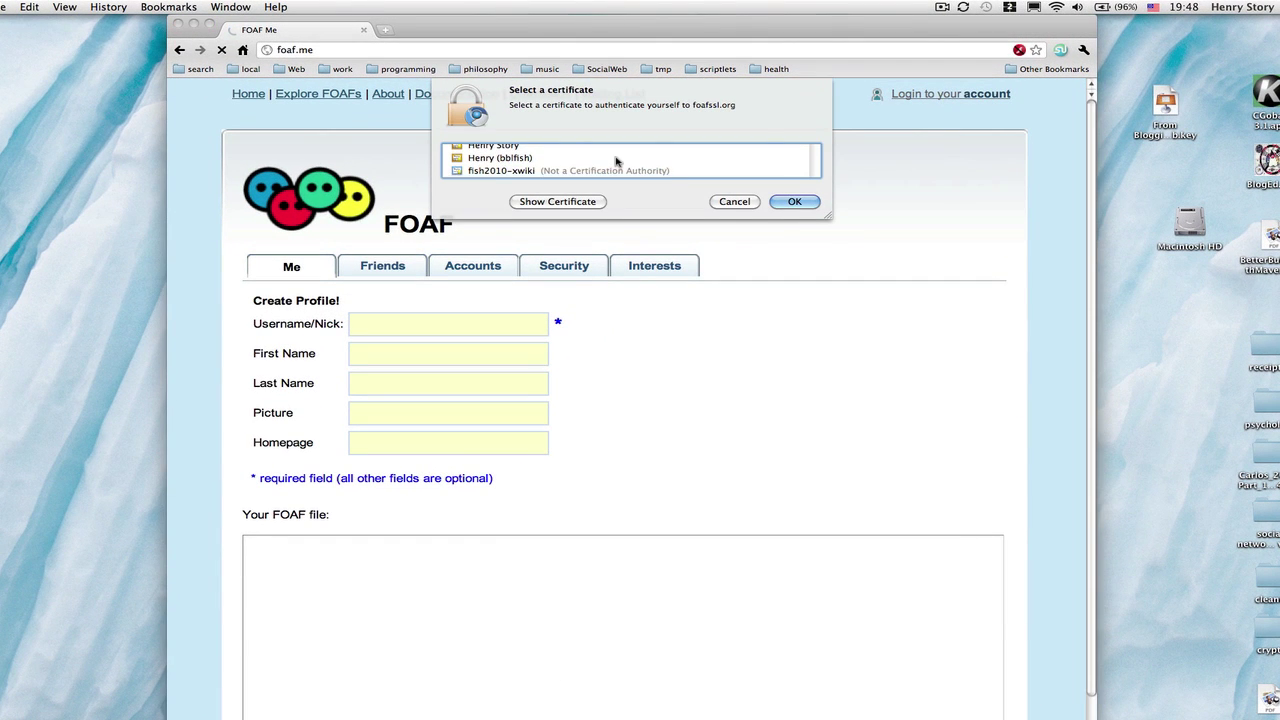
{"action": "left_click", "coordinate": [560, 166]}
{"action": "scroll", "coordinate": [555, 168], "scroll_direction": "up", "scroll_amount": 2}
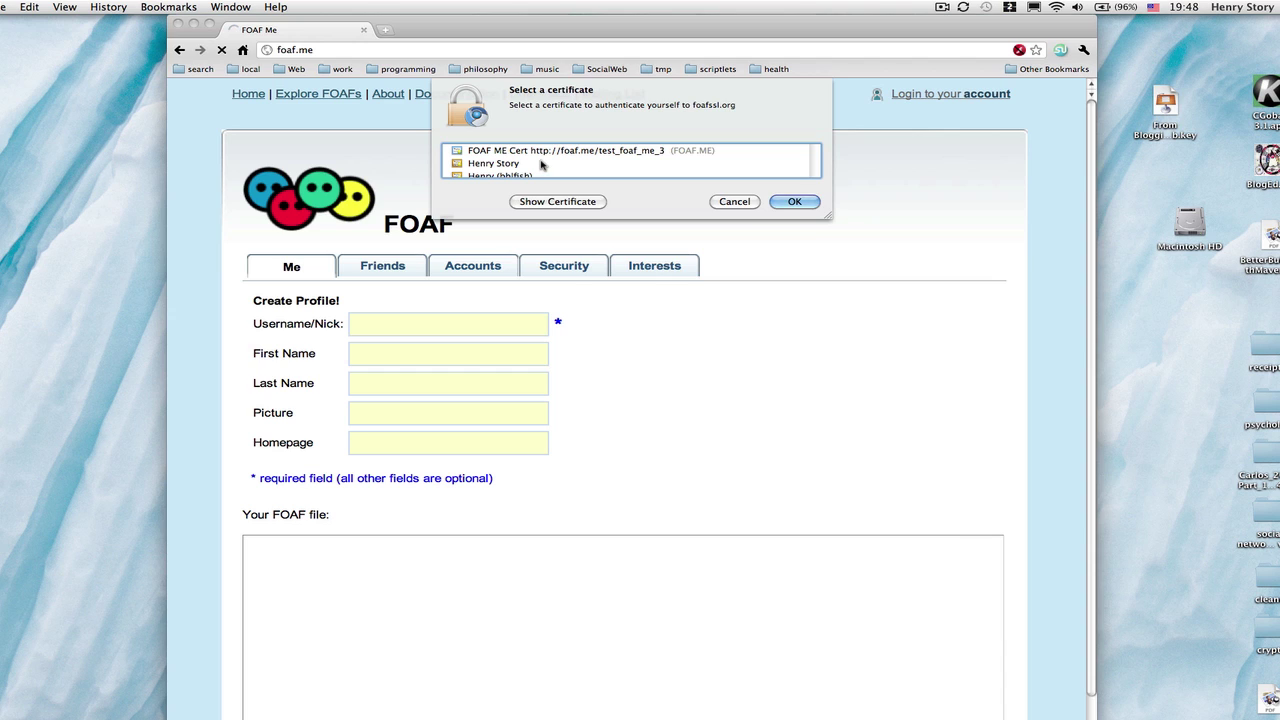
{"action": "left_click", "coordinate": [541, 164]}
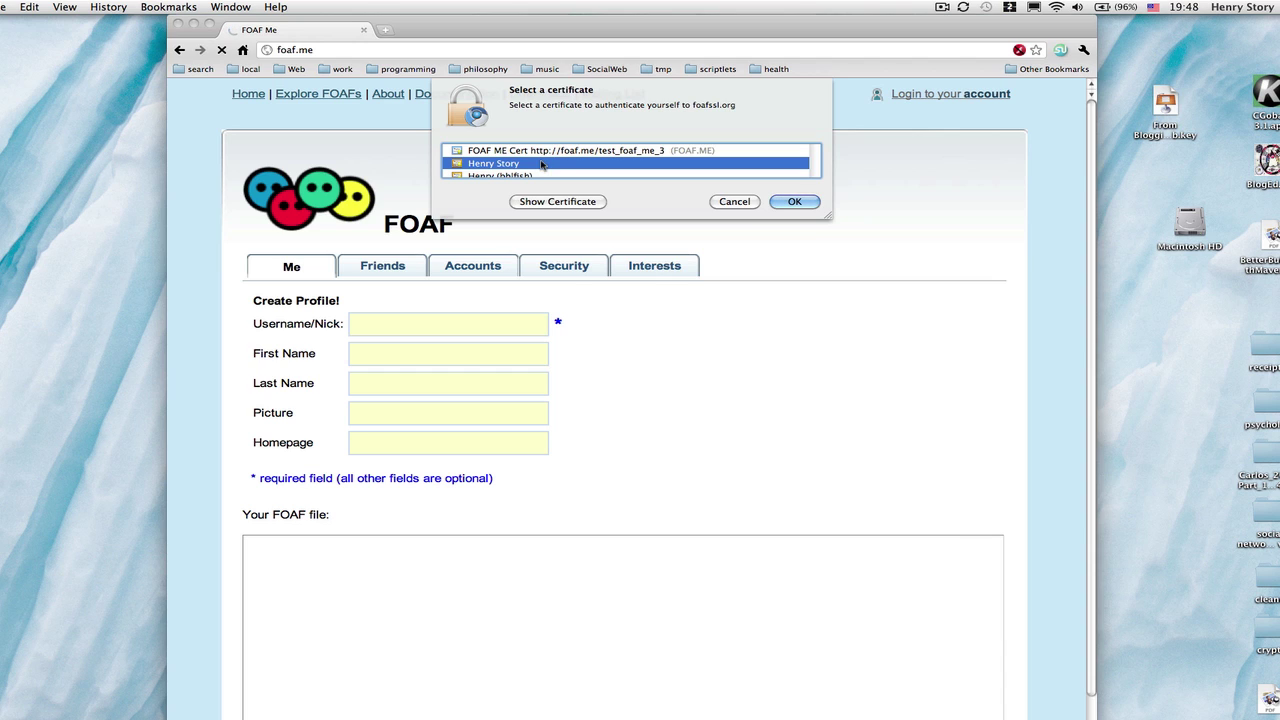
{"action": "left_click", "coordinate": [796, 202]}
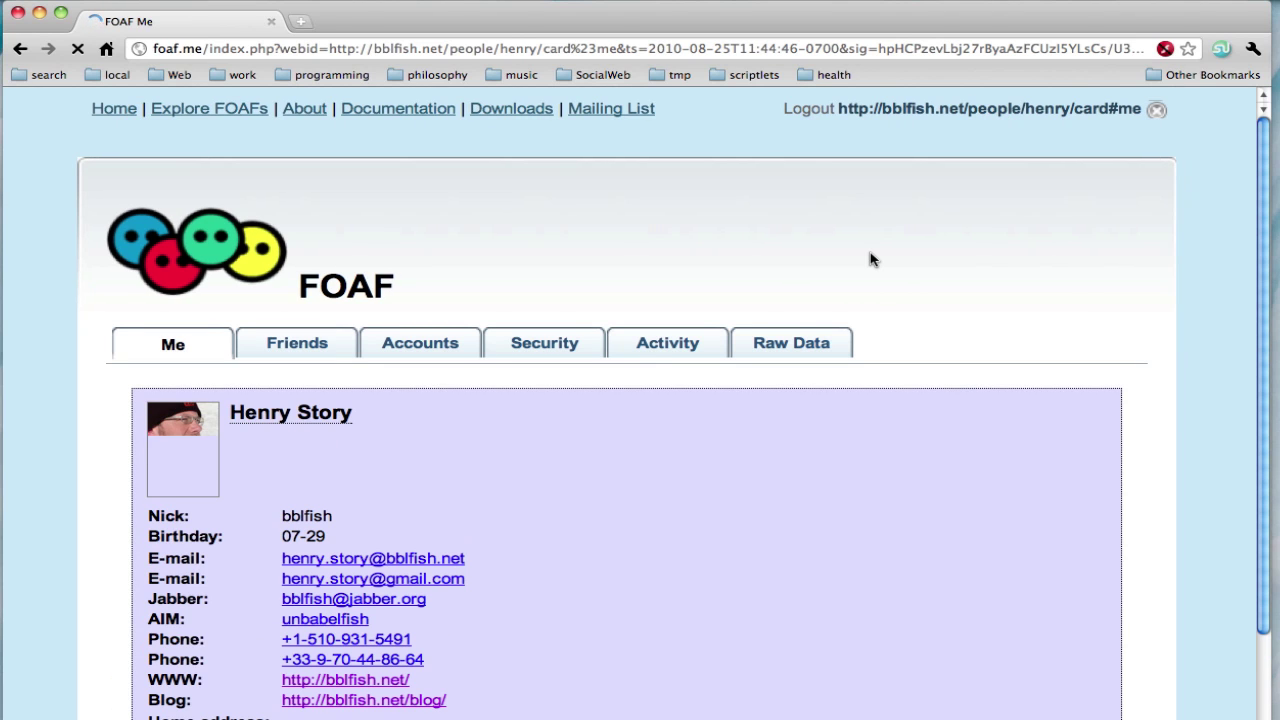
- Examine the logged-in FOAF profile and expand its Knows list to show all contacts
{"action": "scroll", "coordinate": [870, 259], "scroll_direction": "down", "scroll_amount": 5}
{"action": "scroll", "coordinate": [870, 259], "scroll_direction": "up", "scroll_amount": 5}
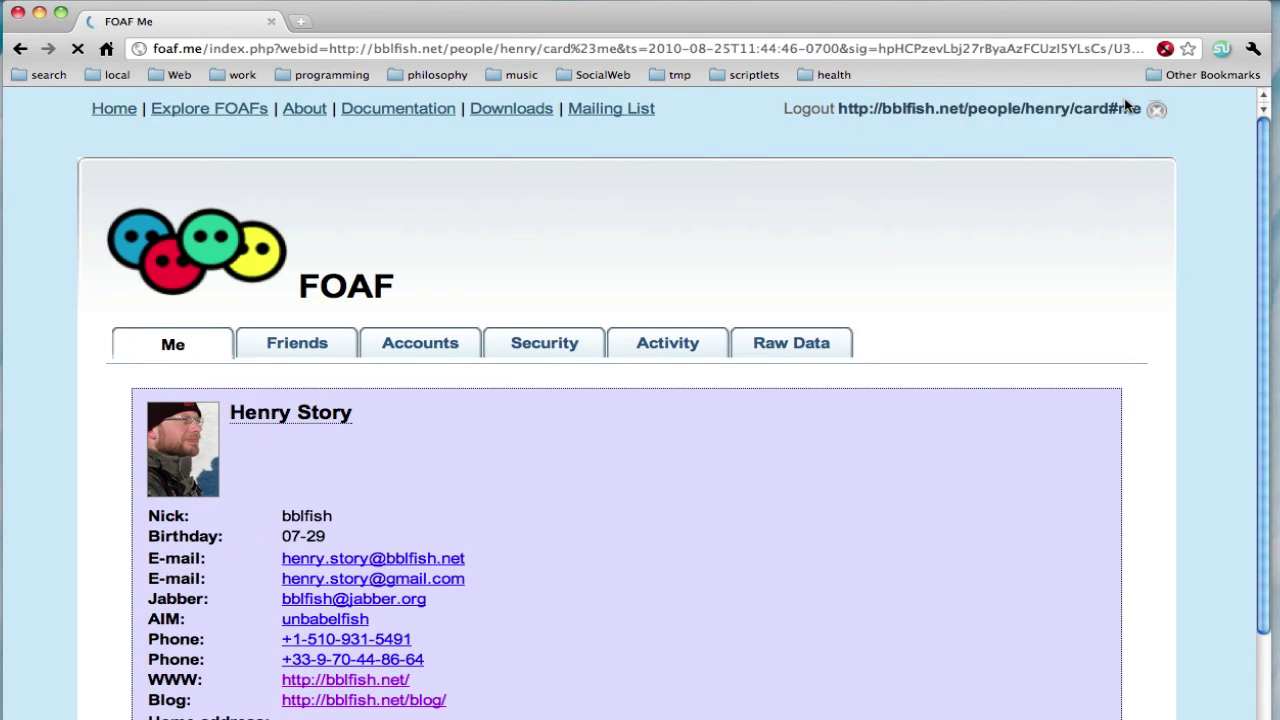
{"action": "scroll", "coordinate": [1020, 300], "scroll_direction": "down", "scroll_amount": 5}
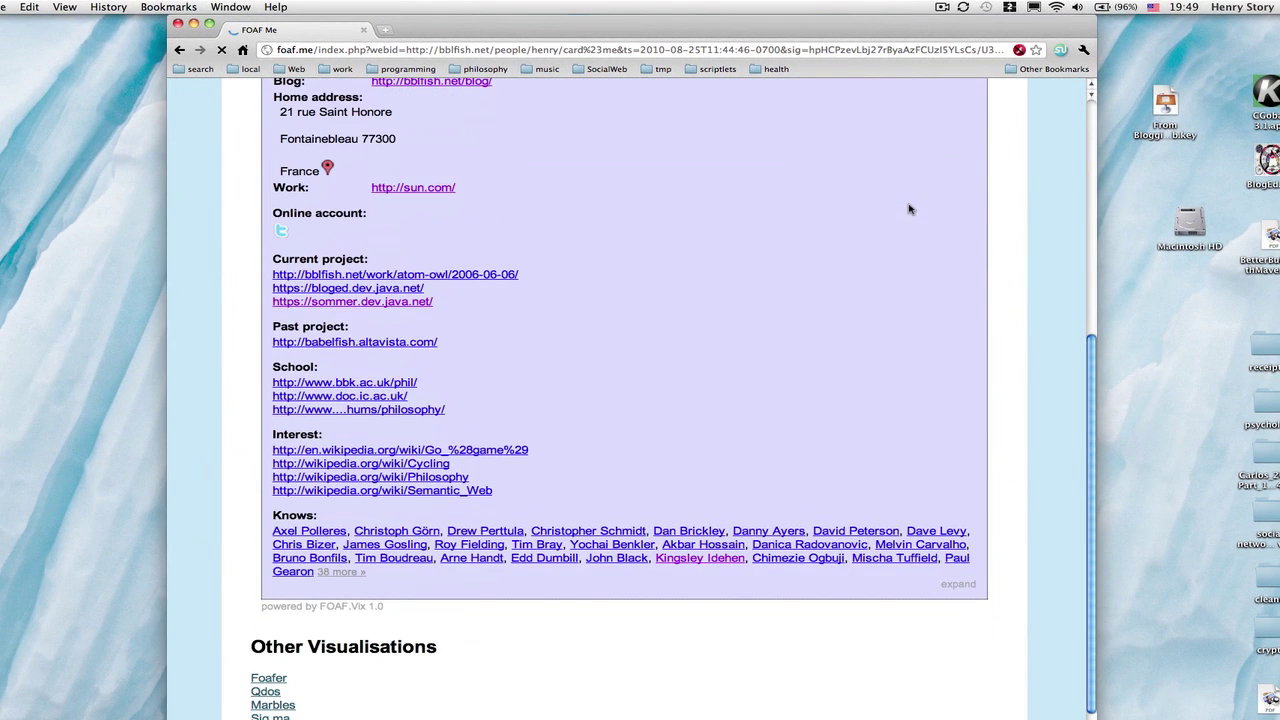
{"action": "scroll", "coordinate": [909, 208], "scroll_direction": "down", "scroll_amount": 1}
{"action": "left_click", "coordinate": [341, 543]}
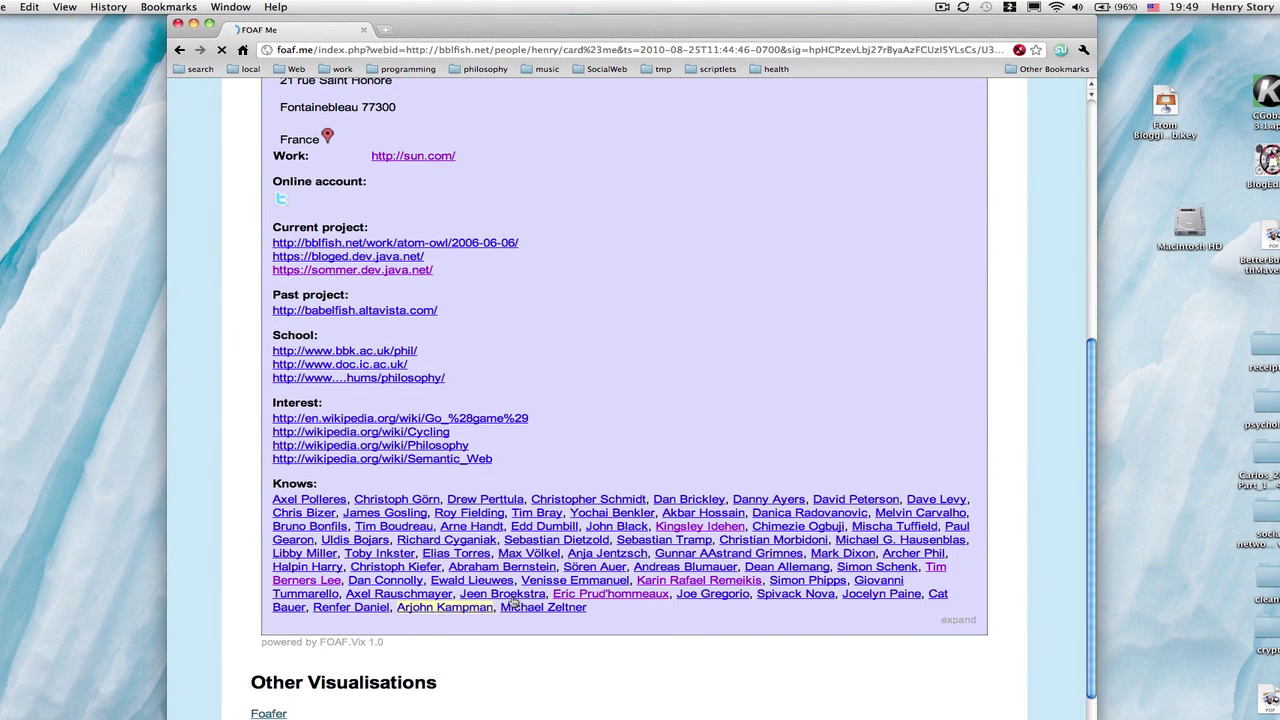
- Open Tim Berners-Lee's FOAF profile from the Knows list and expand the contacts he knows
{"action": "left_click", "coordinate": [927, 568]}
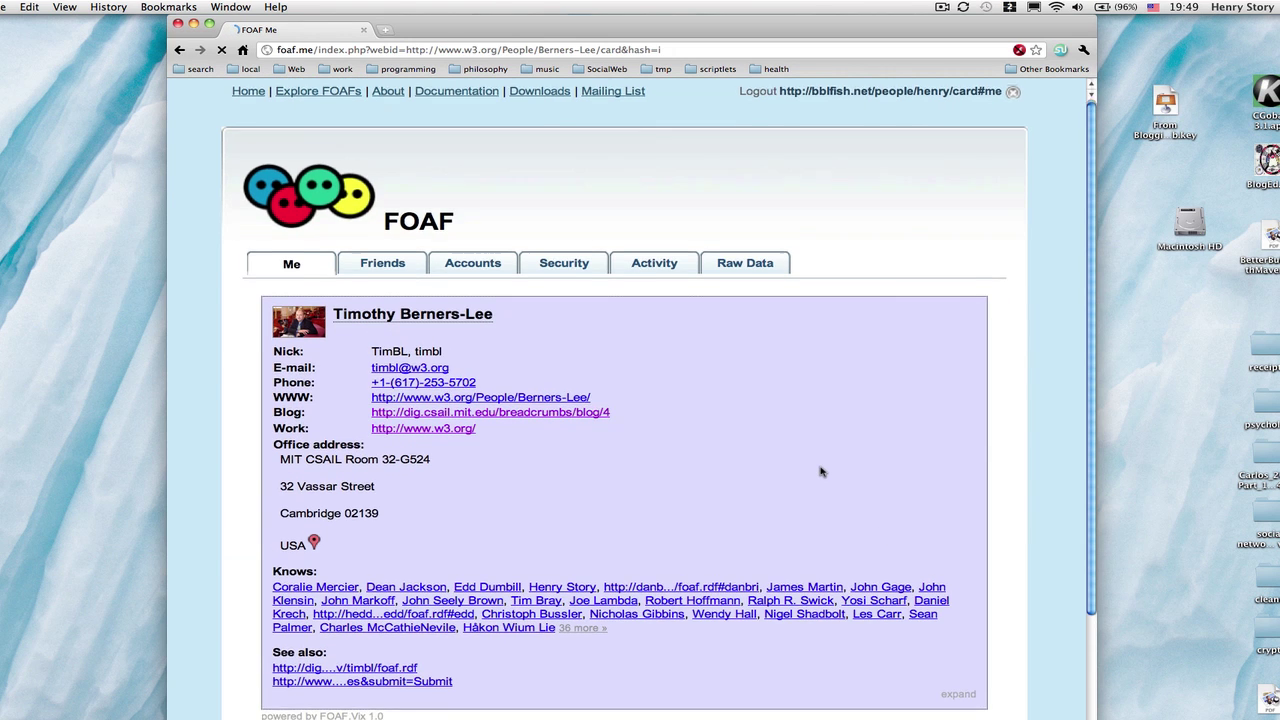
{"action": "scroll", "coordinate": [822, 470], "scroll_direction": "down", "scroll_amount": 3}
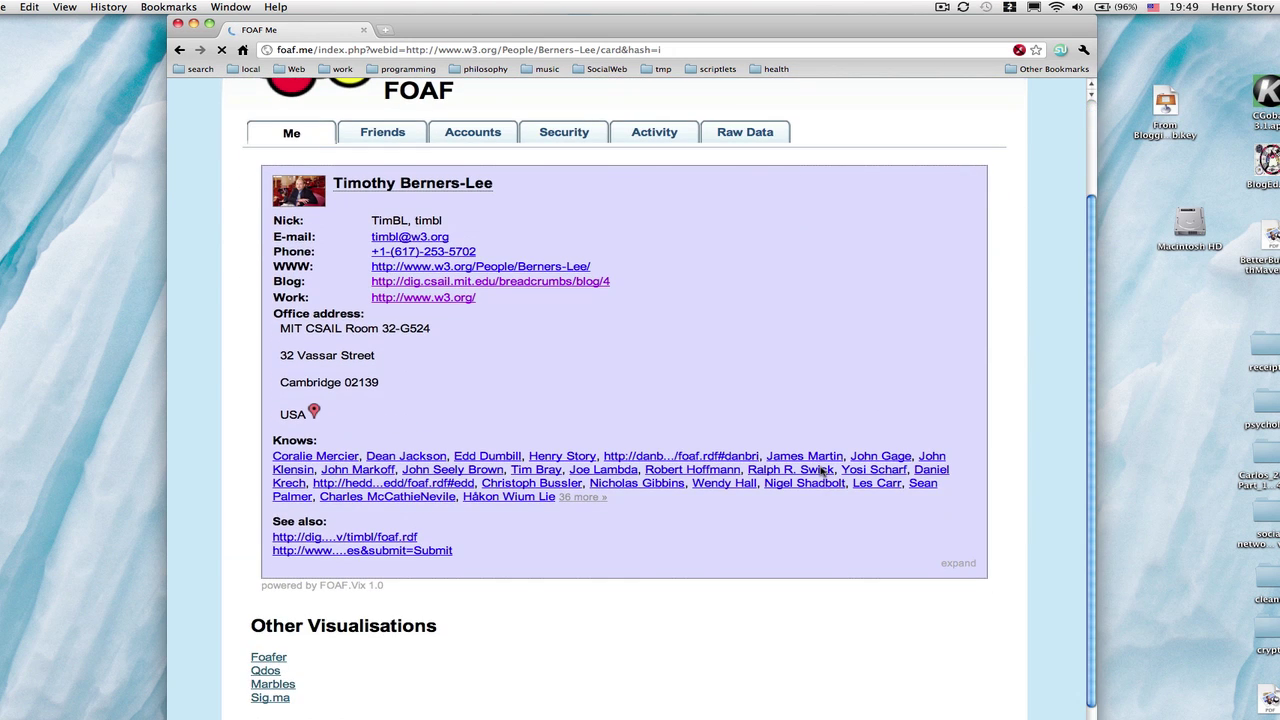
{"action": "left_click", "coordinate": [590, 498]}
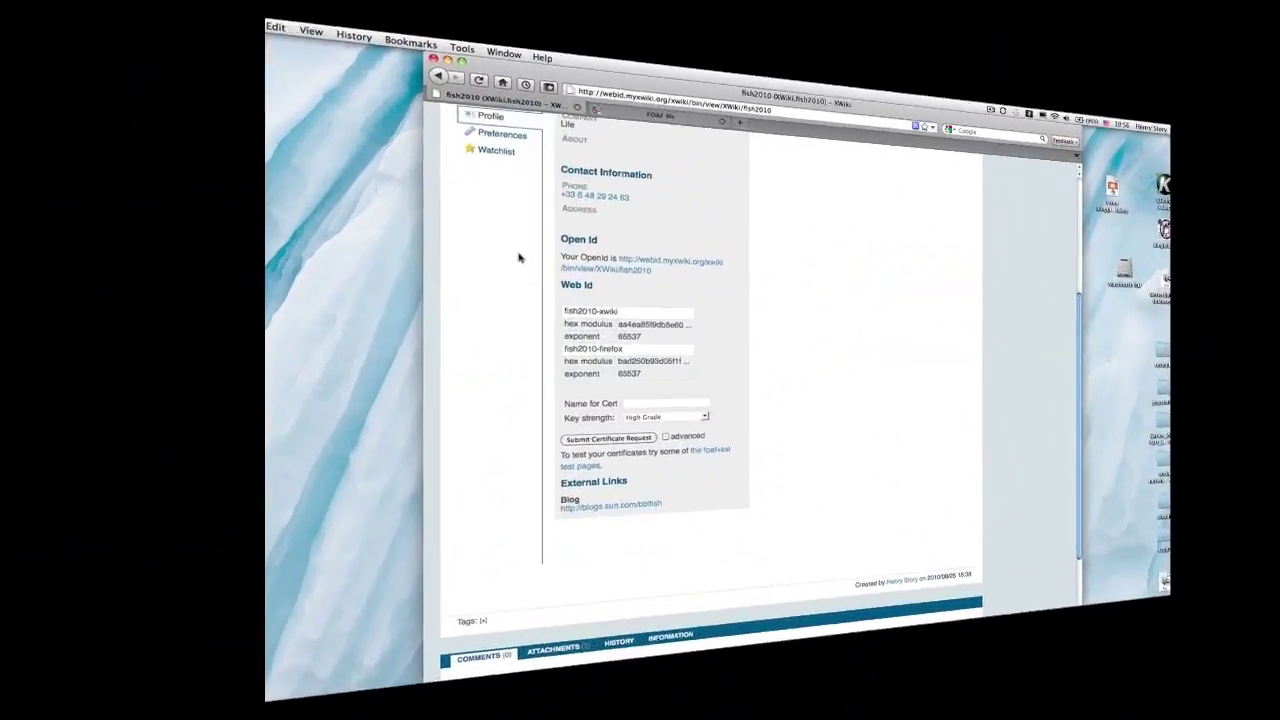
- In Firefox, submit a High Grade Web ID certificate request named fish2010-firefox-2 from the fish2010 profile and dismiss the installation notice
{"action": "scroll", "coordinate": [272, 243], "scroll_direction": "up", "scroll_amount": 5}
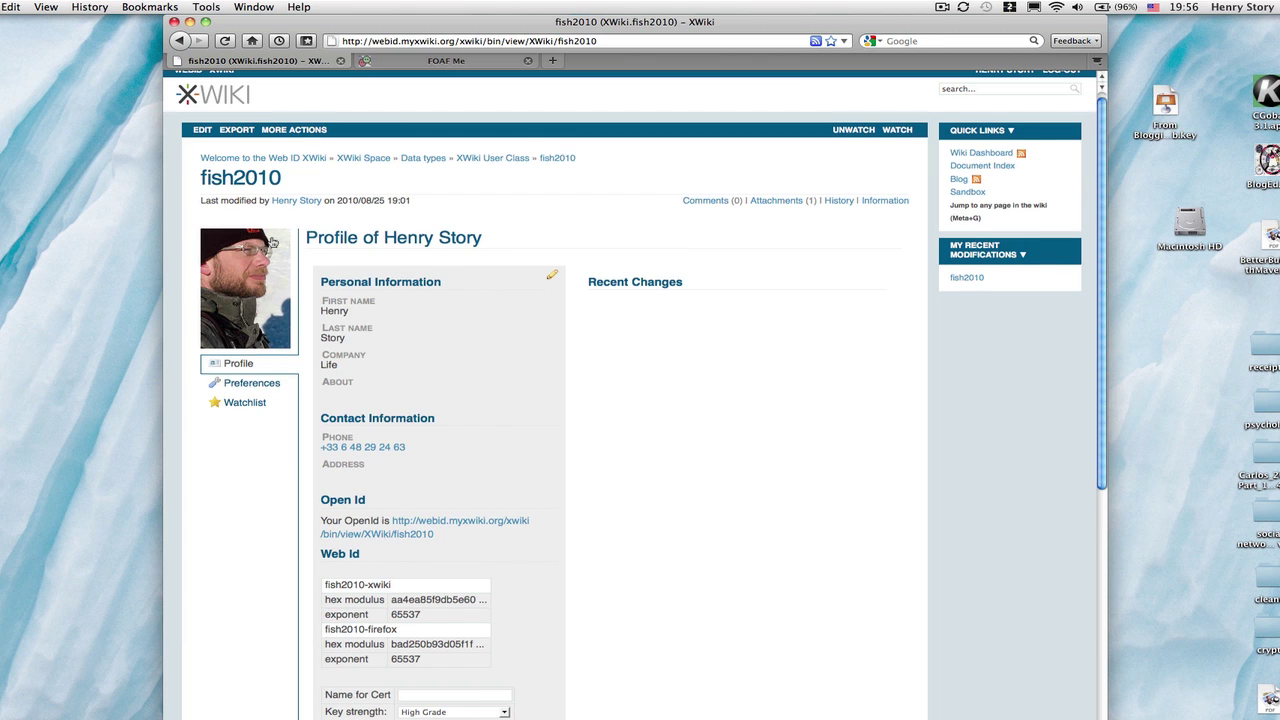
{"action": "scroll", "coordinate": [272, 243], "scroll_direction": "down", "scroll_amount": 5}
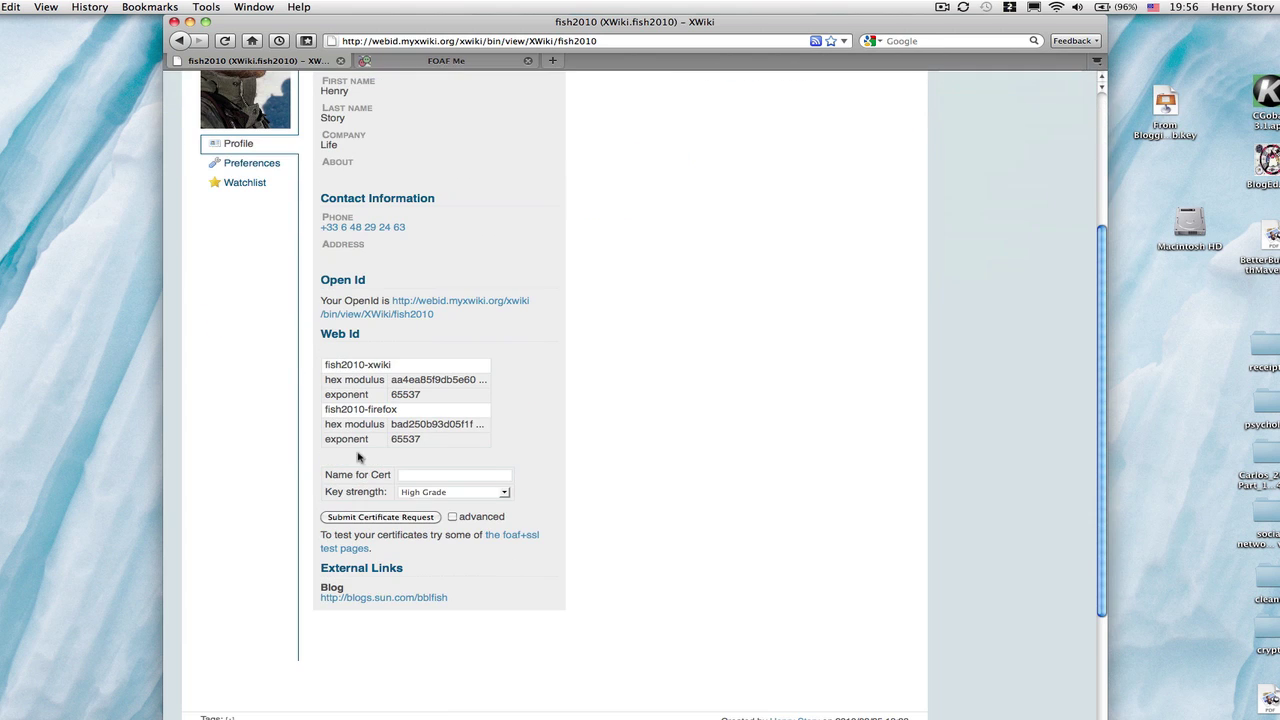
{"action": "type", "text": "ir"}
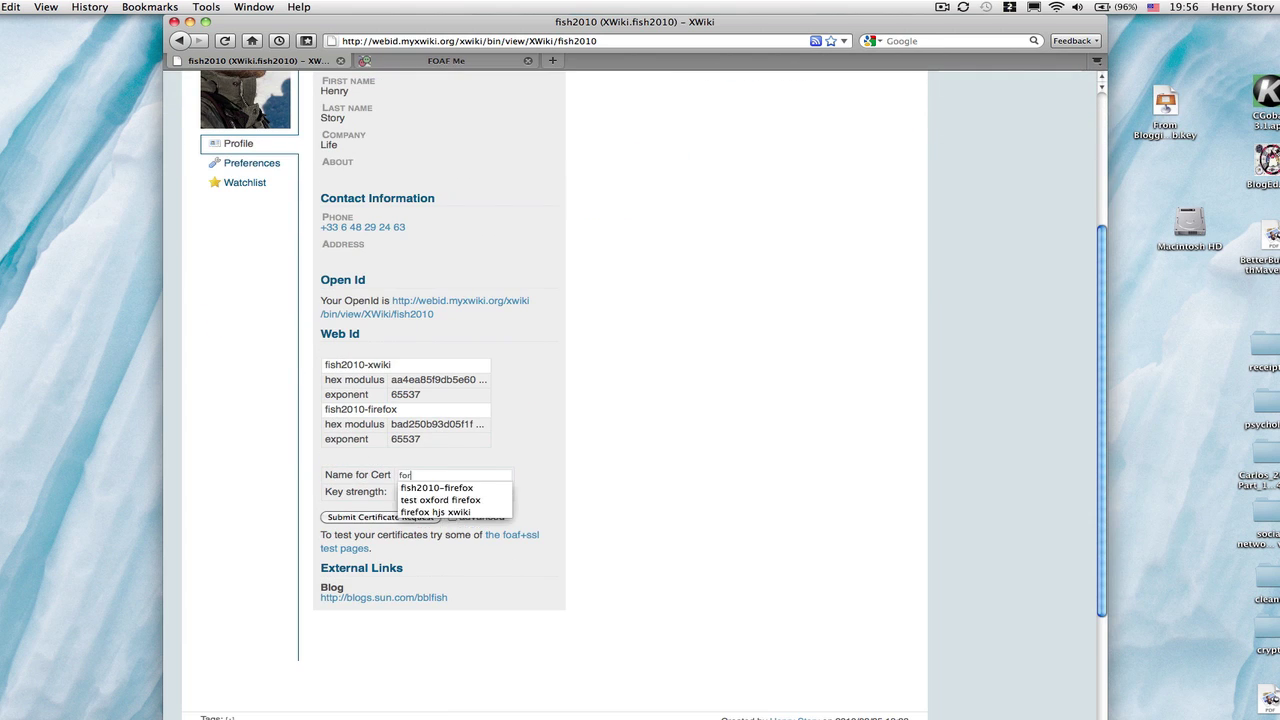
{"action": "key", "text": "BackSpace"}
{"action": "key", "text": "BackSpace"}
{"action": "type", "text": "fish"}
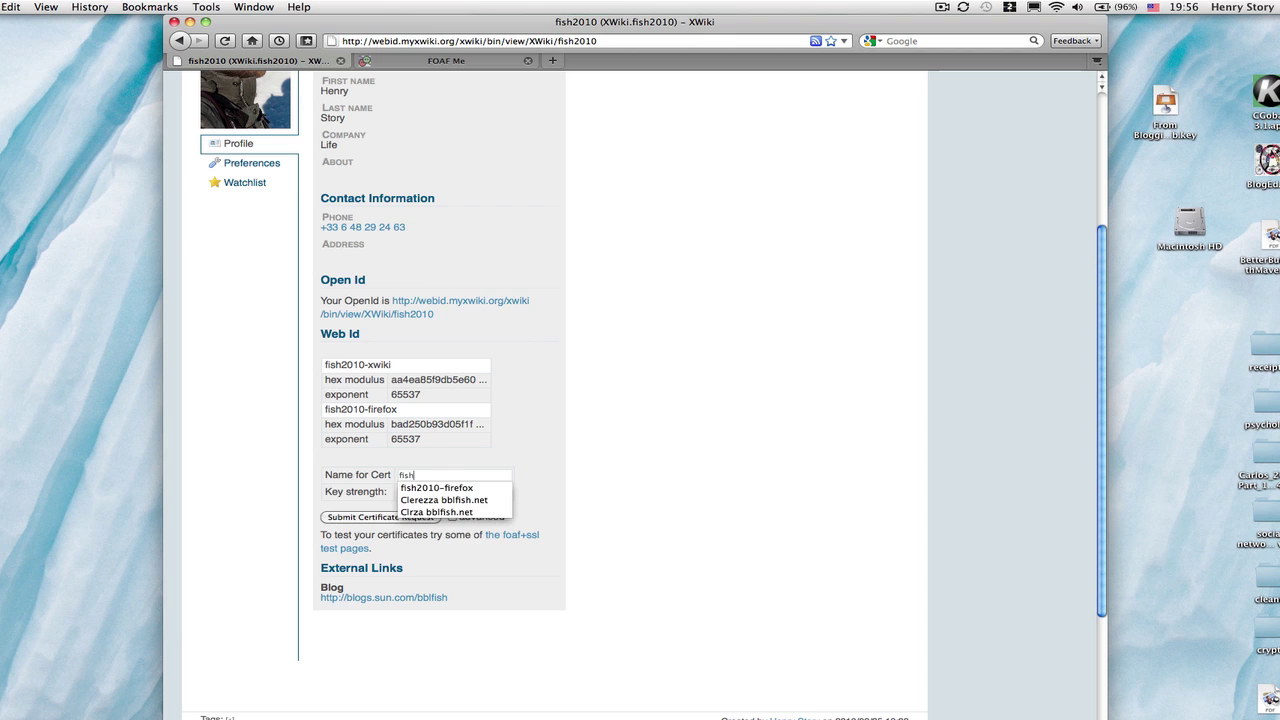
{"action": "type", "text": "2"}
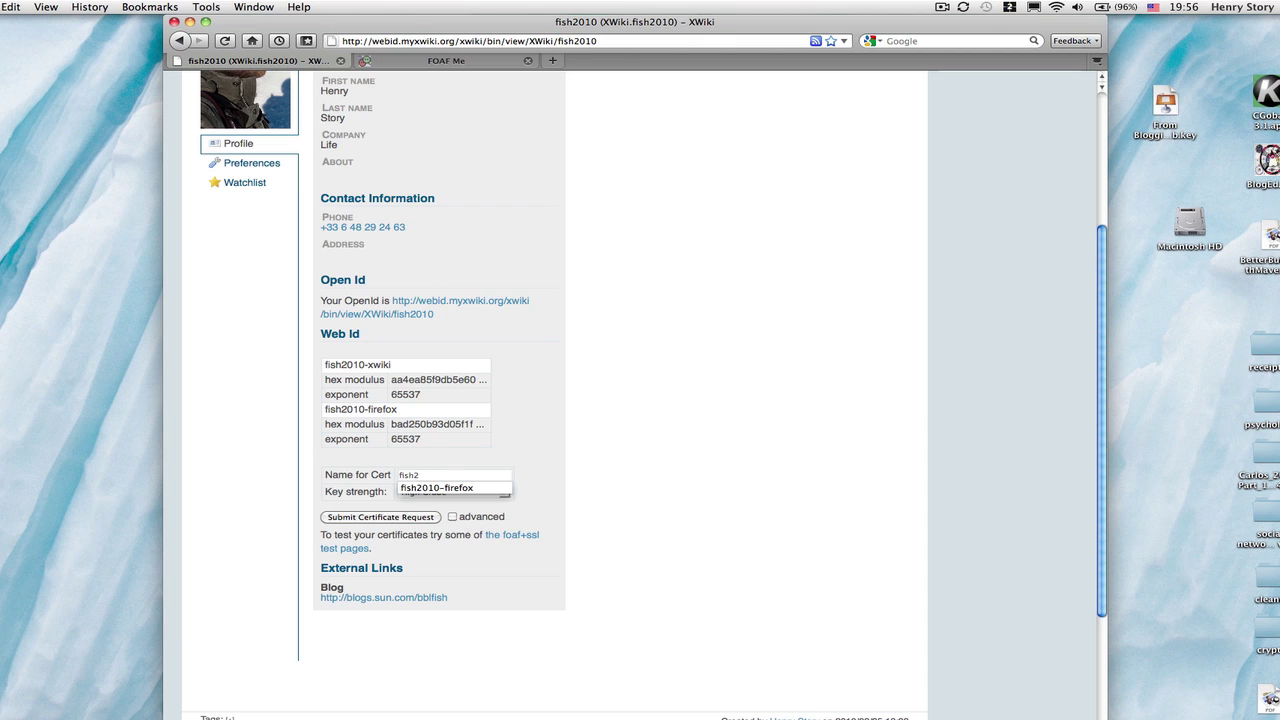
{"action": "key", "text": "Down"}
{"action": "key", "text": "Return"}
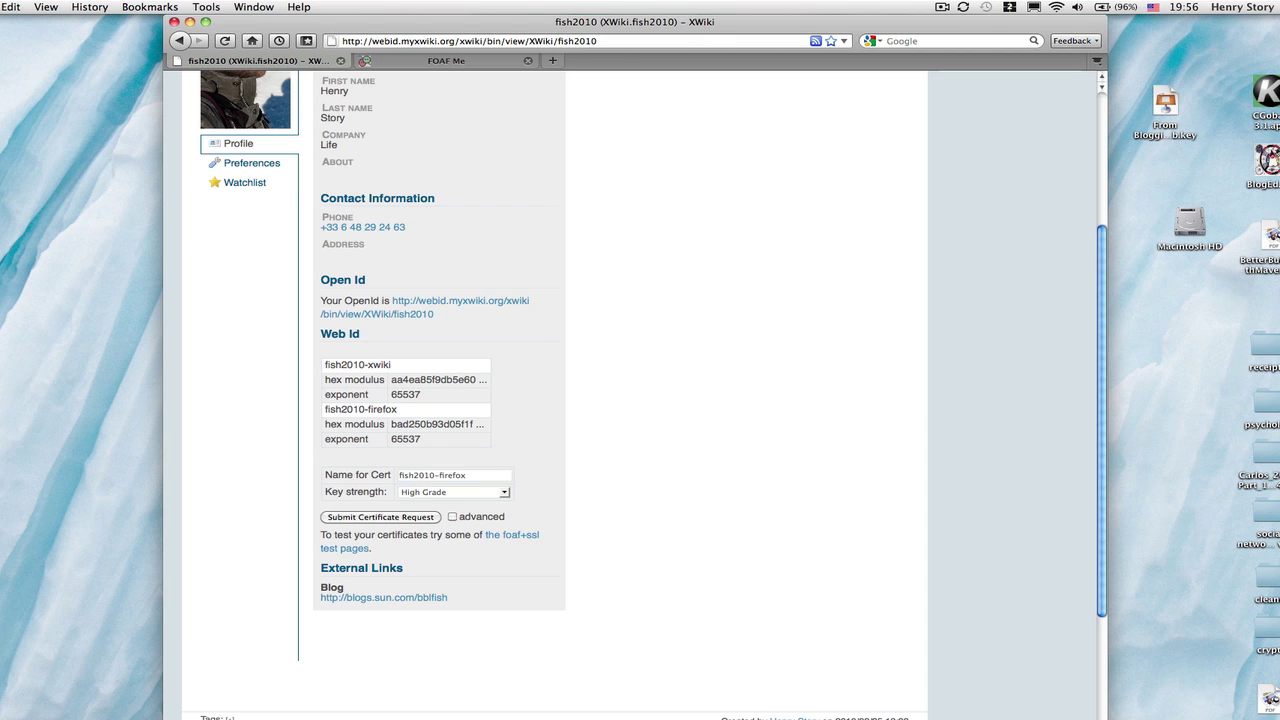
{"action": "type", "text": "-2"}
{"action": "left_click", "coordinate": [411, 517]}
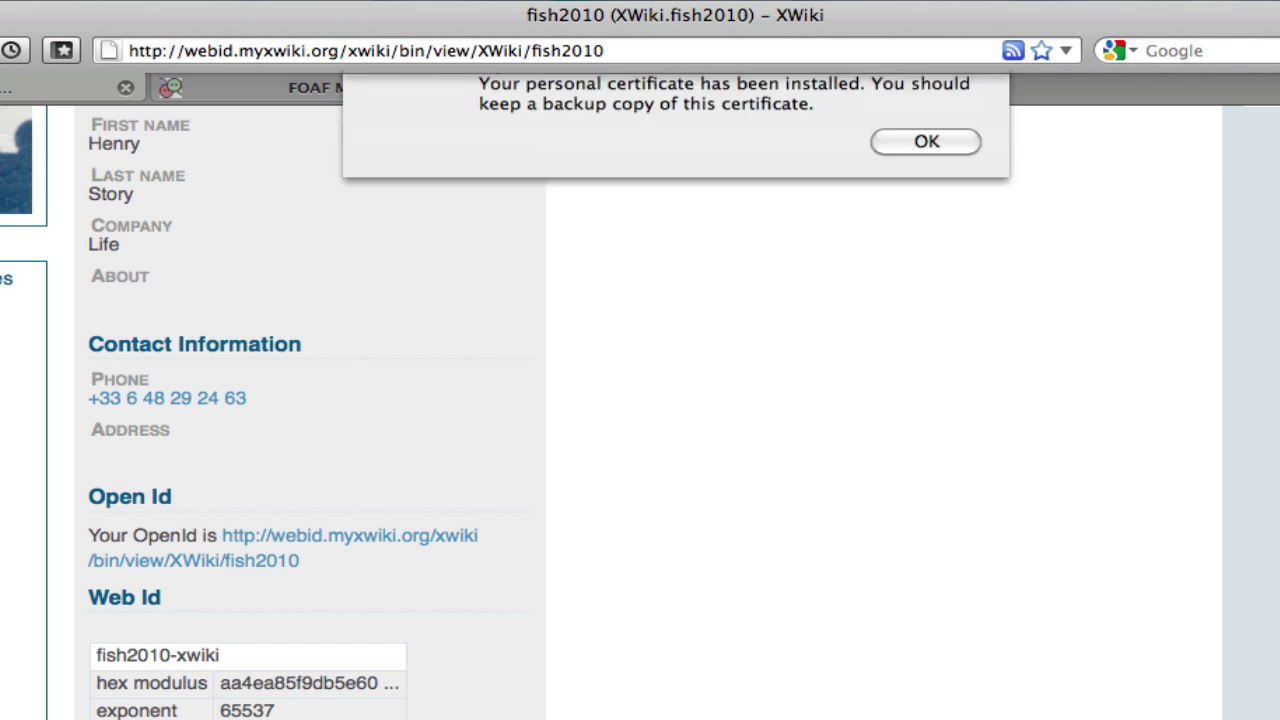
{"action": "left_click", "coordinate": [950, 205]}
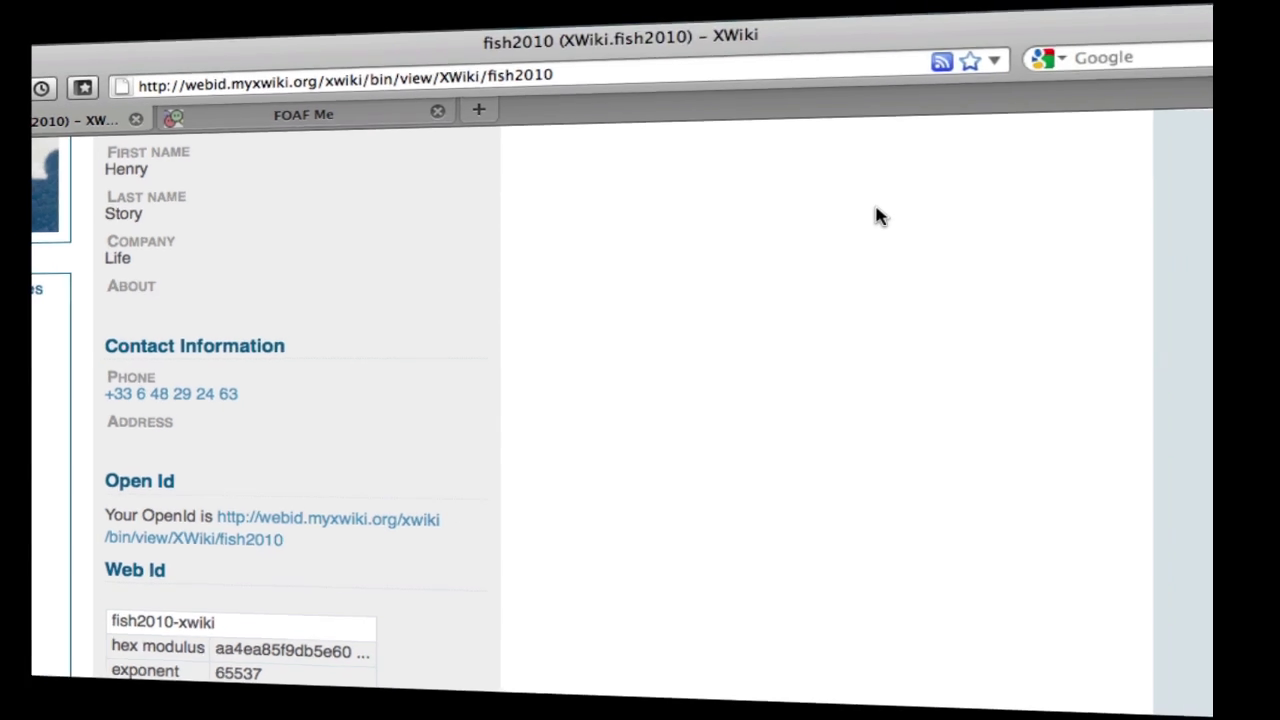
- Log in to foaf.me with the non-RDFa FOAF Certs Inc certificate, entering the master password for the Software Security Device
{"action": "left_click", "coordinate": [917, 120]}
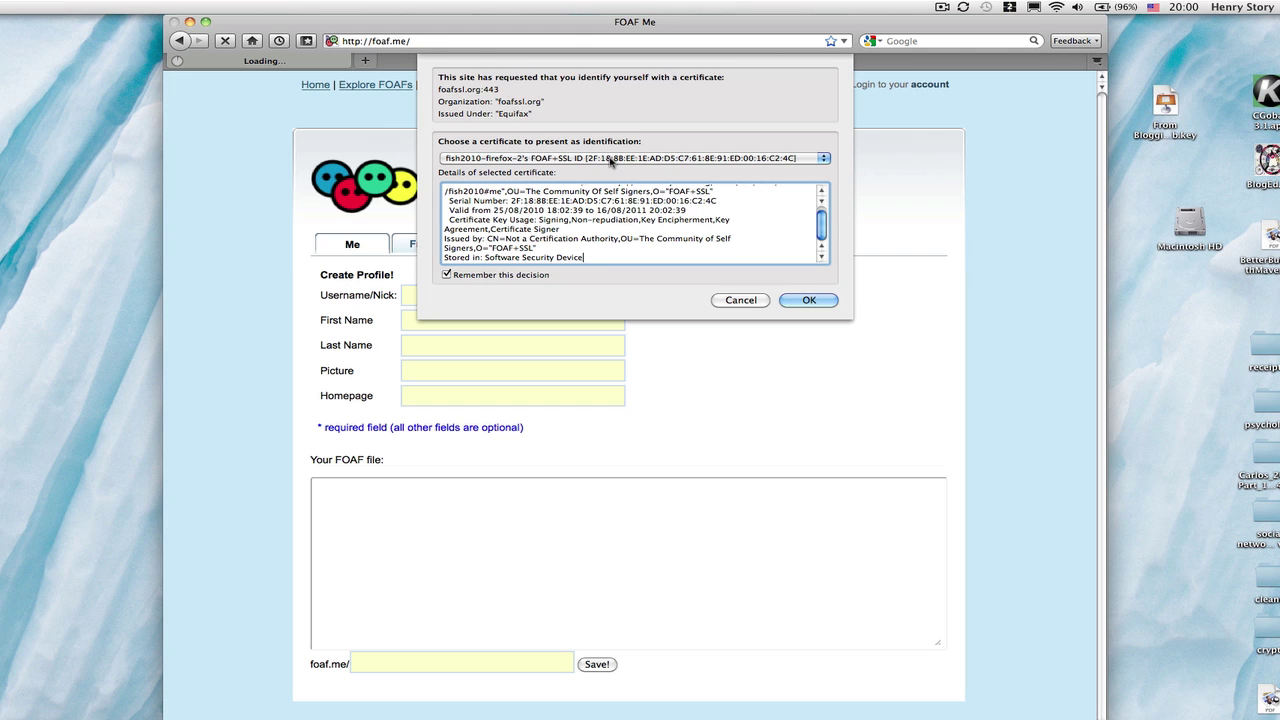
{"action": "left_click", "coordinate": [612, 160]}
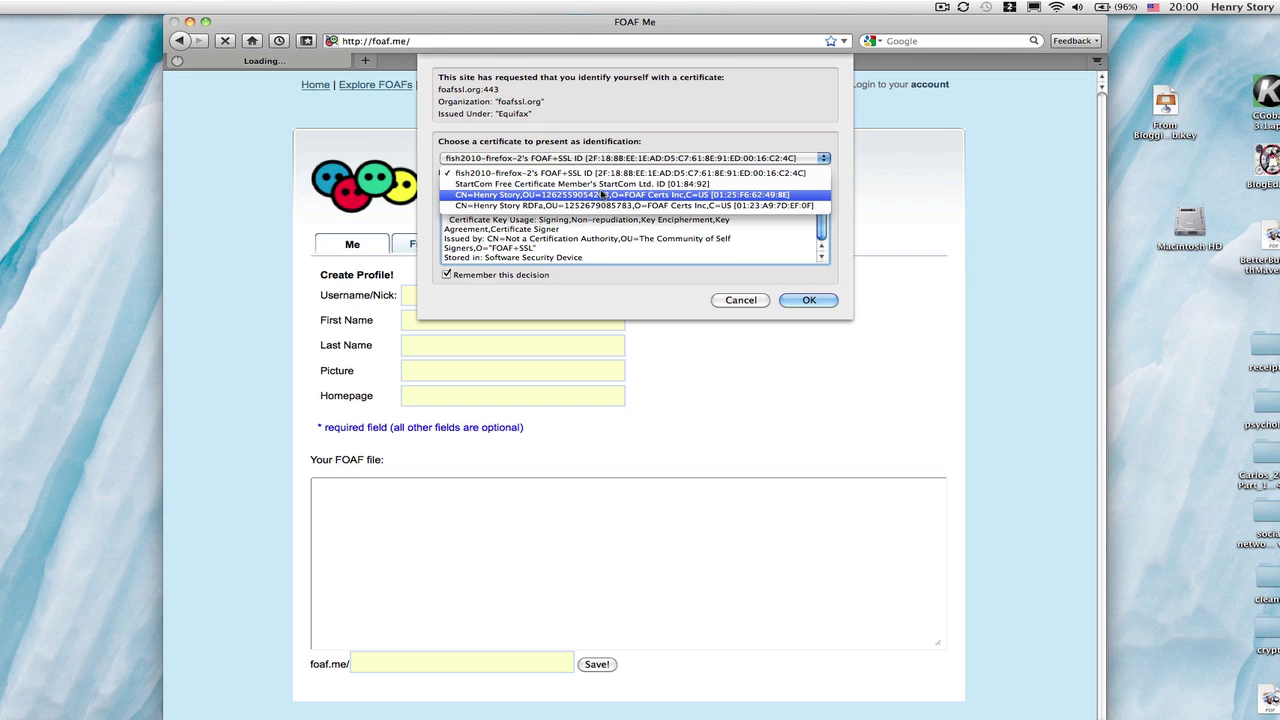
{"action": "left_click", "coordinate": [603, 194]}
{"action": "left_click", "coordinate": [806, 300]}
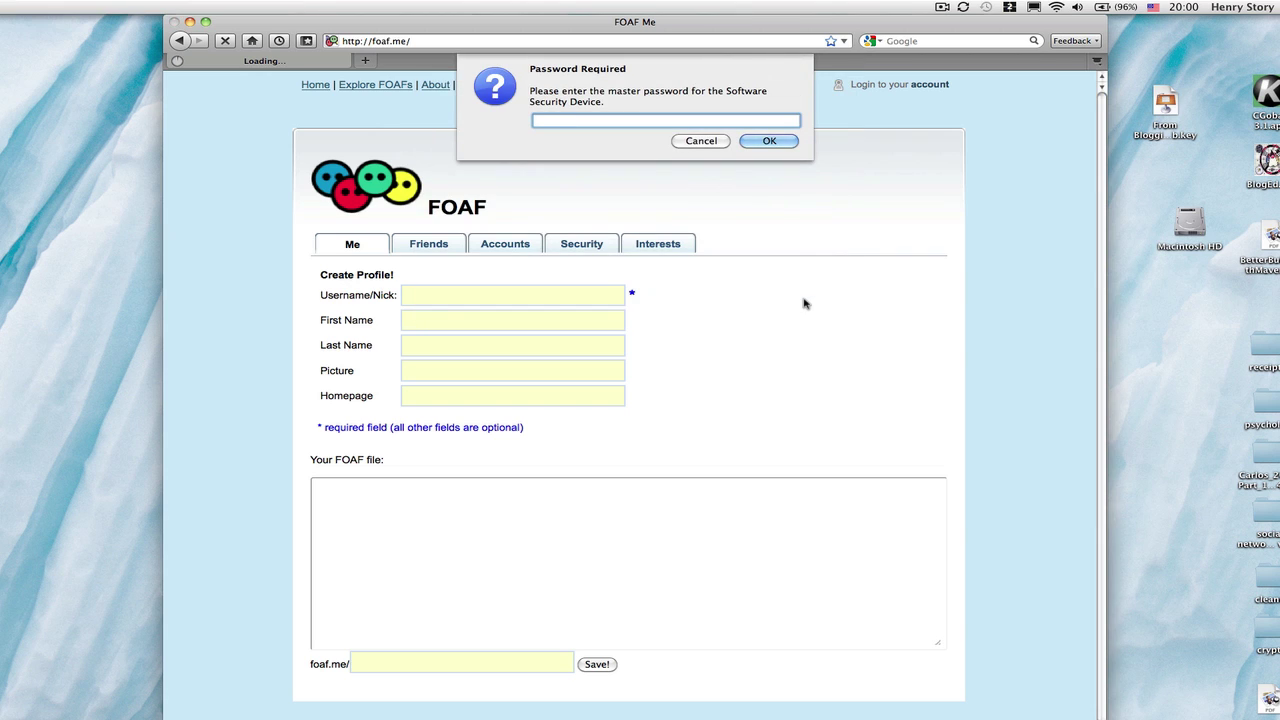
{"action": "type", "text": "*********"}
{"action": "key", "text": "Return"}
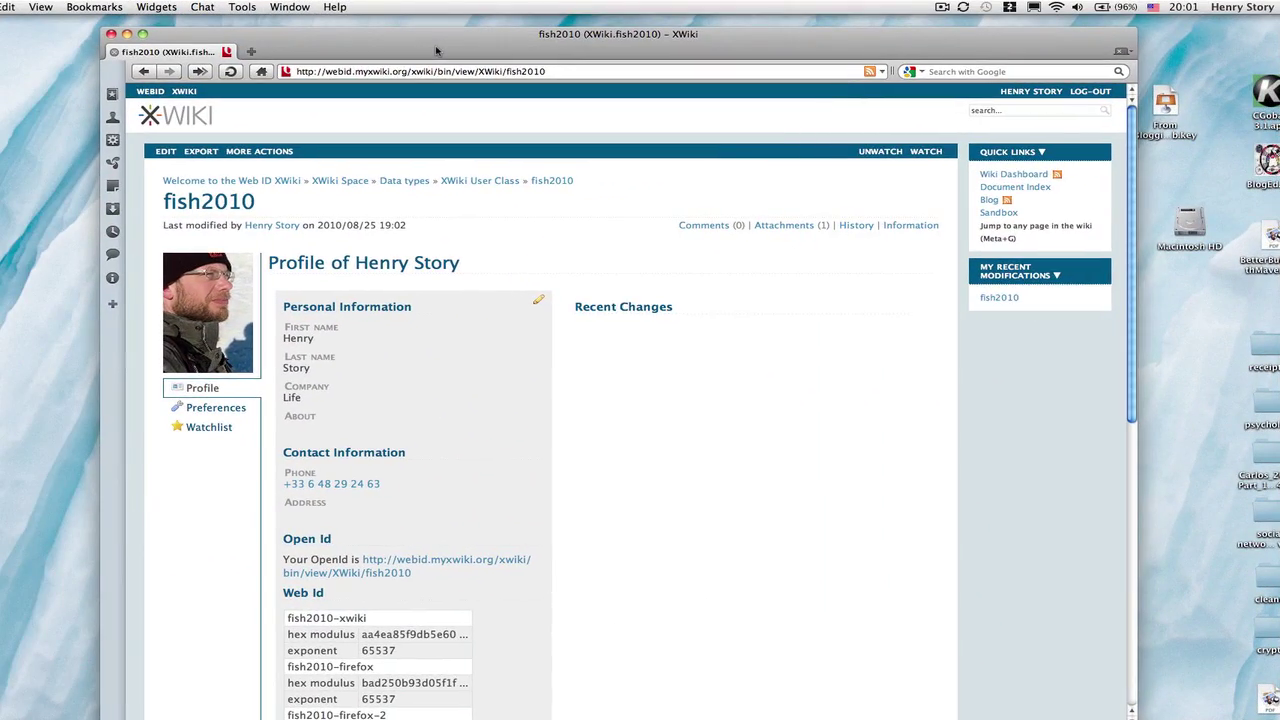
- In Opera, submit a certificate request named fish2010@opera with key strength 2816 from the fish2010 profile and enter the master password
{"action": "scroll", "coordinate": [281, 316], "scroll_direction": "down", "scroll_amount": 6}
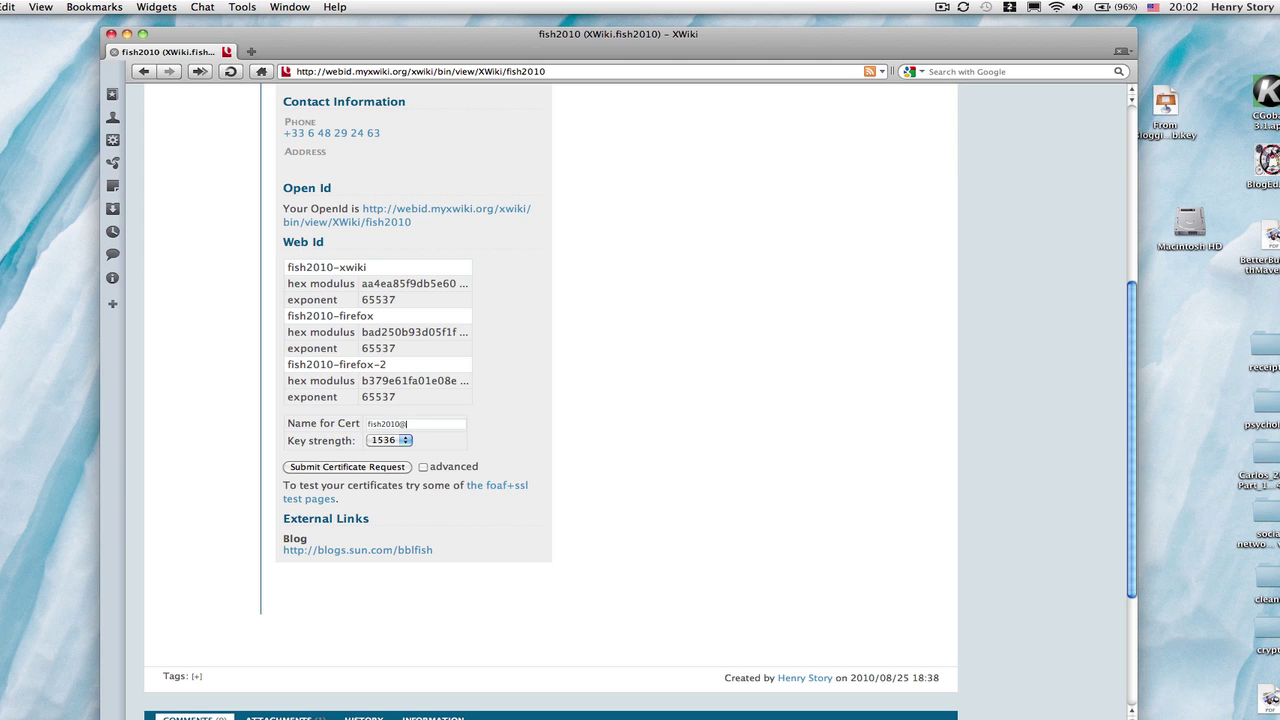
{"action": "left_click", "coordinate": [404, 441]}
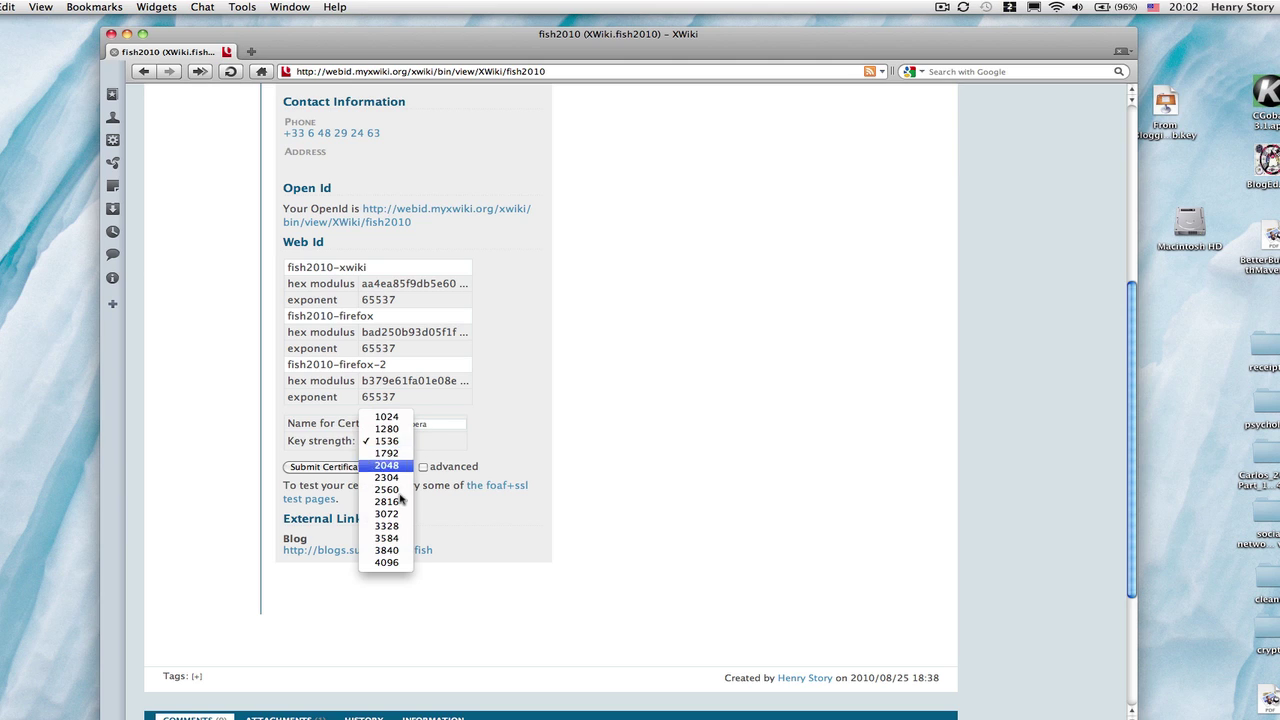
{"action": "left_click", "coordinate": [386, 501]}
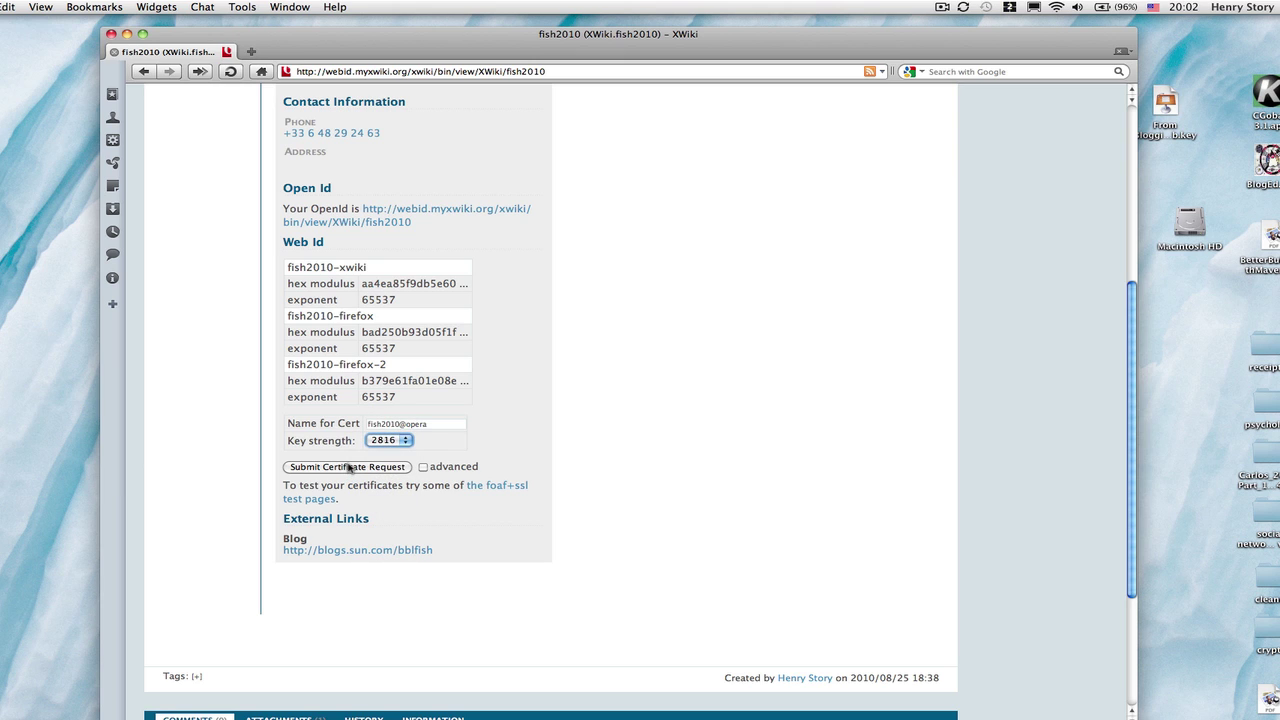
{"action": "left_click", "coordinate": [349, 467]}
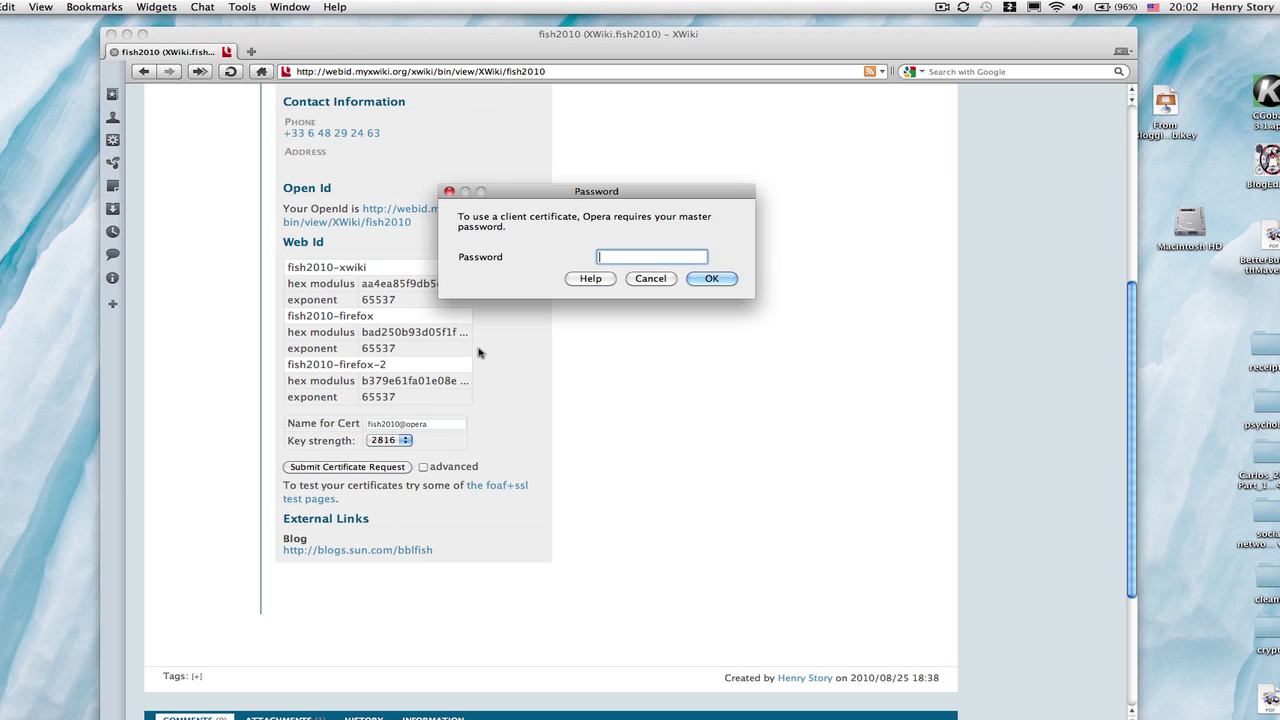
{"action": "type", "text": "********"}
{"action": "key", "text": "Return"}
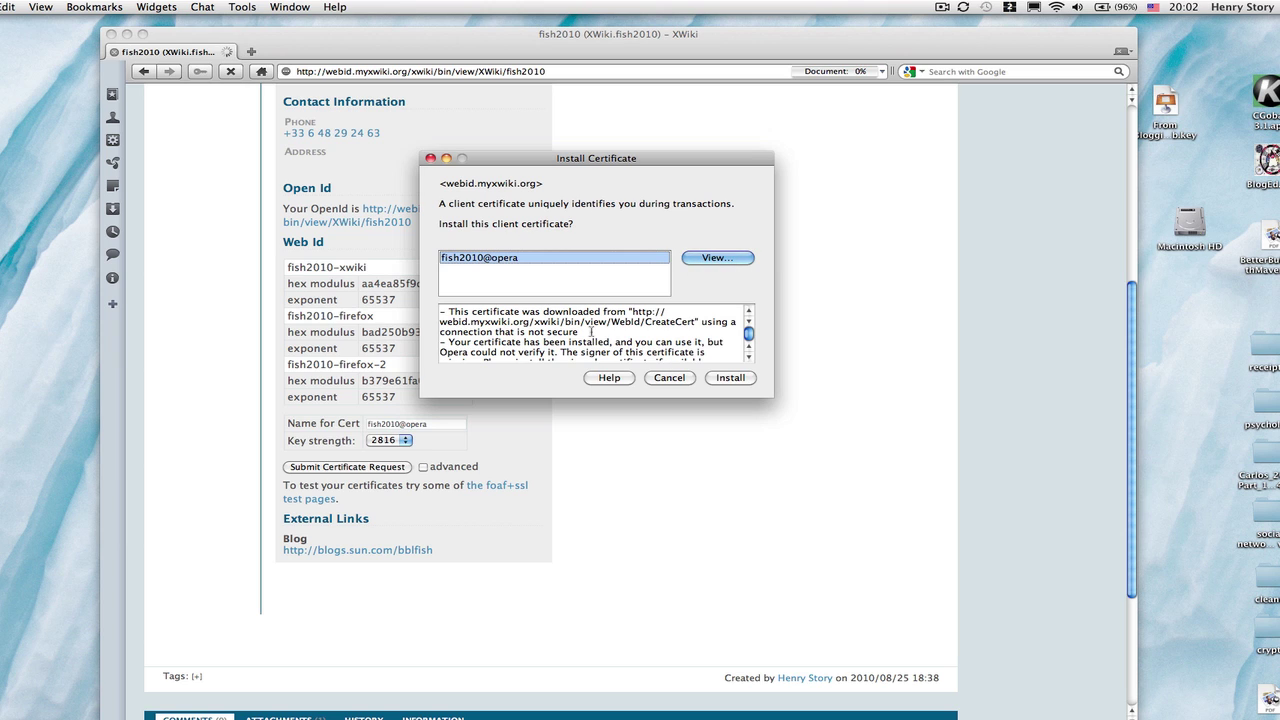
- Review the installation details of the fish2010@opera client certificate and install it
{"action": "scroll", "coordinate": [595, 335], "scroll_direction": "down", "scroll_amount": 2}
{"action": "scroll", "coordinate": [605, 350], "scroll_direction": "up", "scroll_amount": 2}
{"action": "left_click", "coordinate": [729, 378]}
{"action": "left_click", "coordinate": [702, 270]}
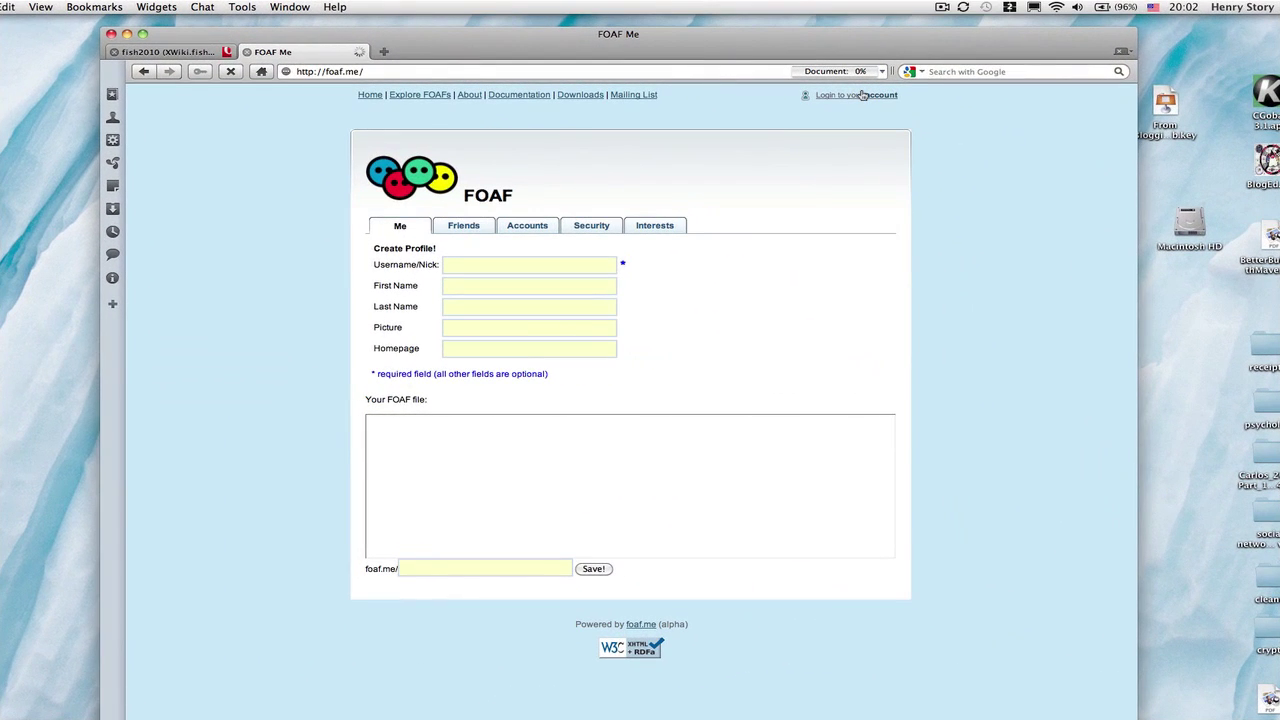
- Log in to foaf.me with the first listed client certificate and look through the loaded FOAF profile
{"action": "left_click", "coordinate": [863, 95]}
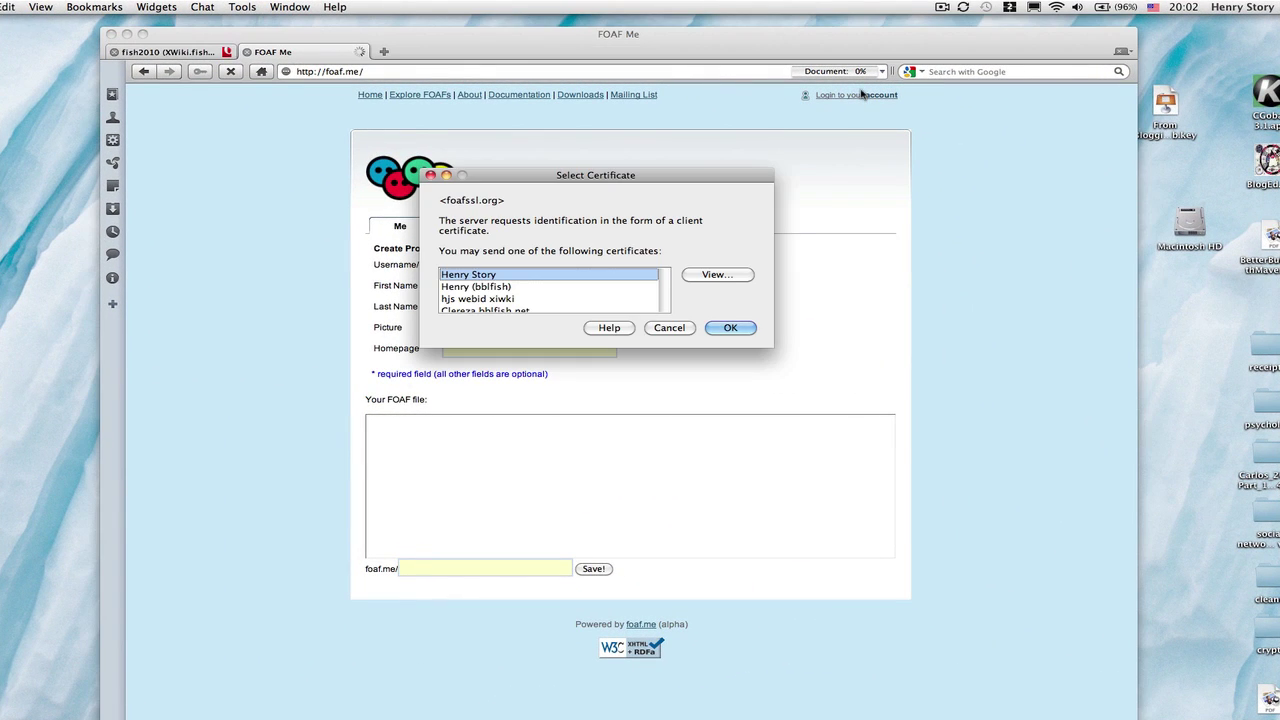
{"action": "left_click", "coordinate": [717, 330]}
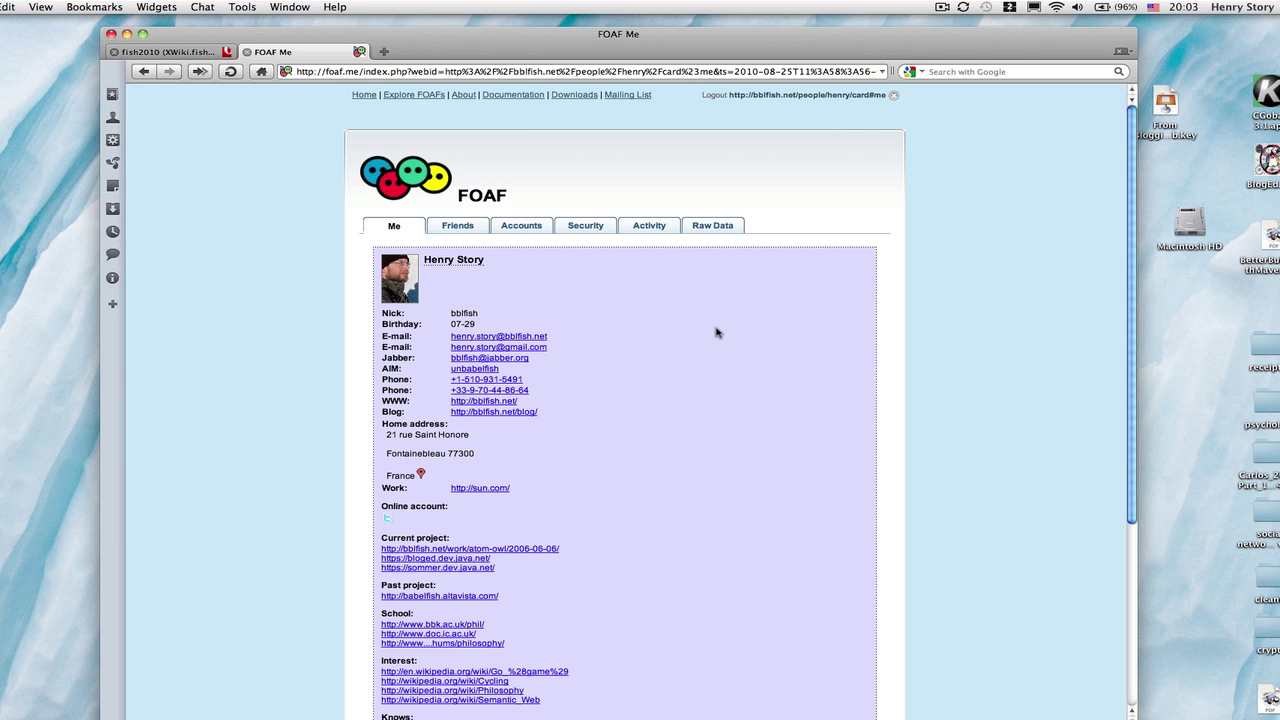
{"action": "scroll", "coordinate": [716, 332], "scroll_direction": "down", "scroll_amount": 5}
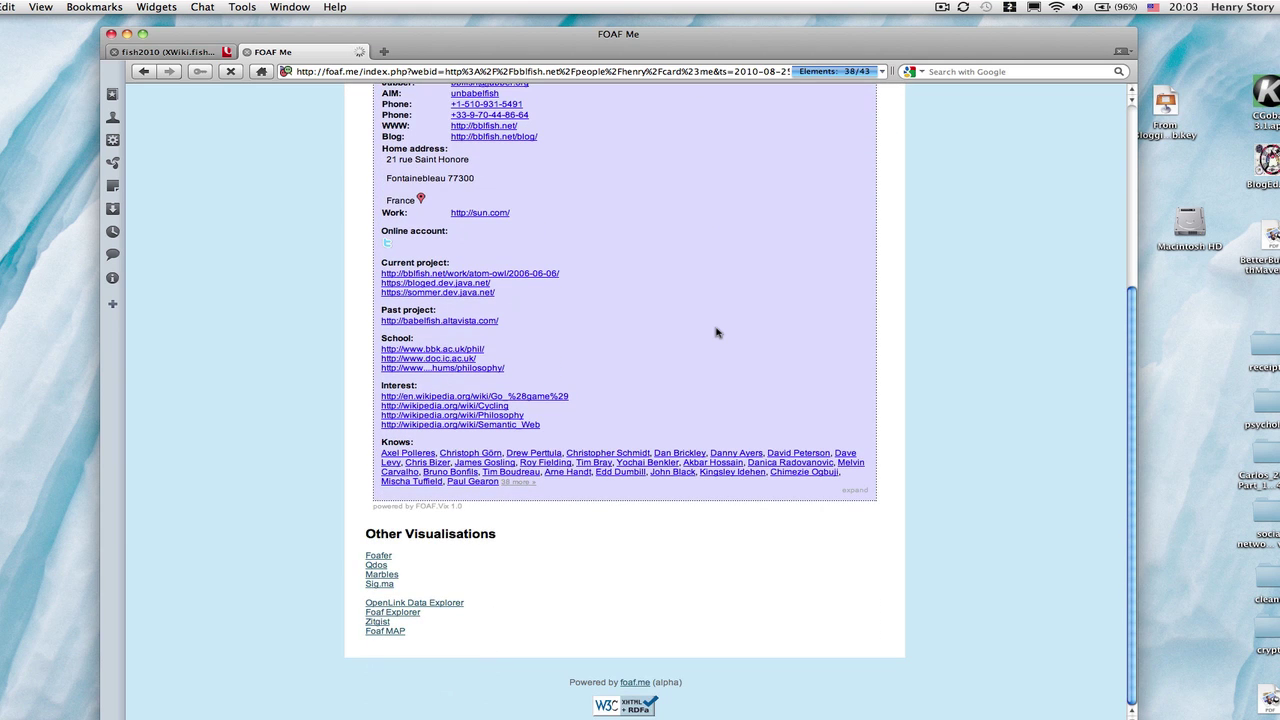
{"action": "scroll", "coordinate": [716, 332], "scroll_direction": "up", "scroll_amount": 5}
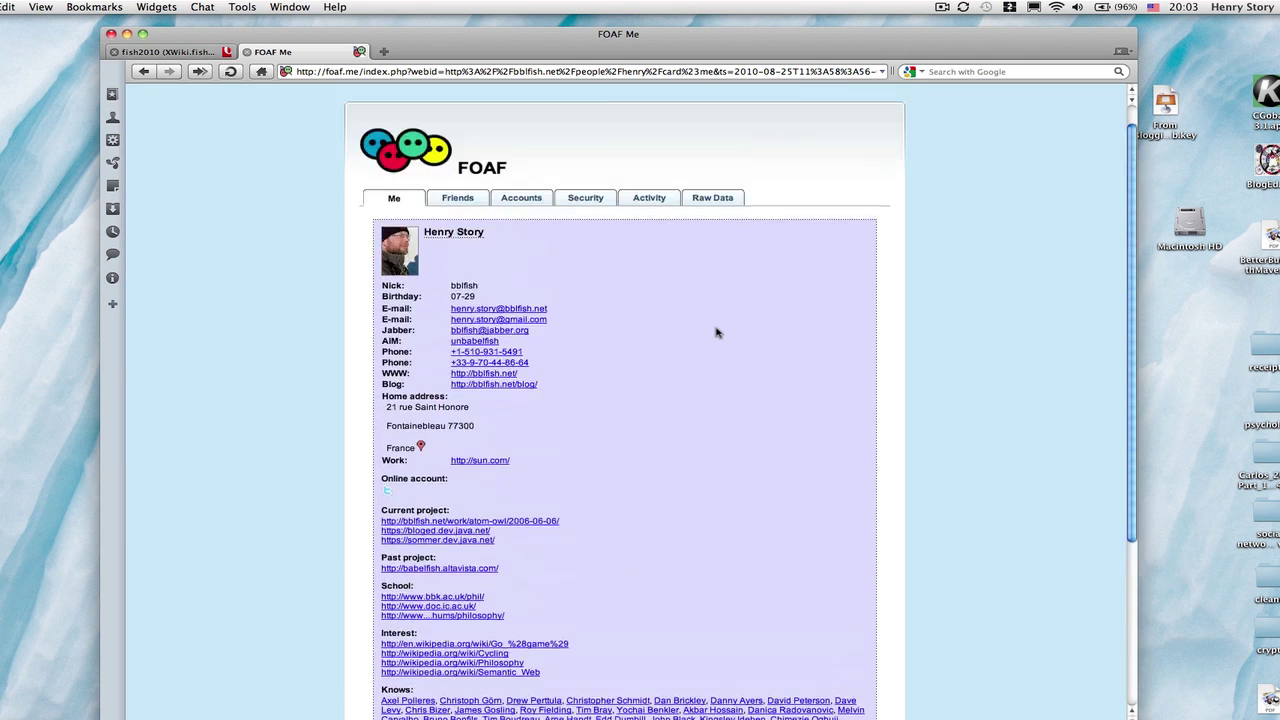
- From the fully expanded Knows list, open Tim Berners-Lee's FOAF profile and show all the contacts he knows
{"action": "scroll", "coordinate": [716, 332], "scroll_direction": "down", "scroll_amount": 5}
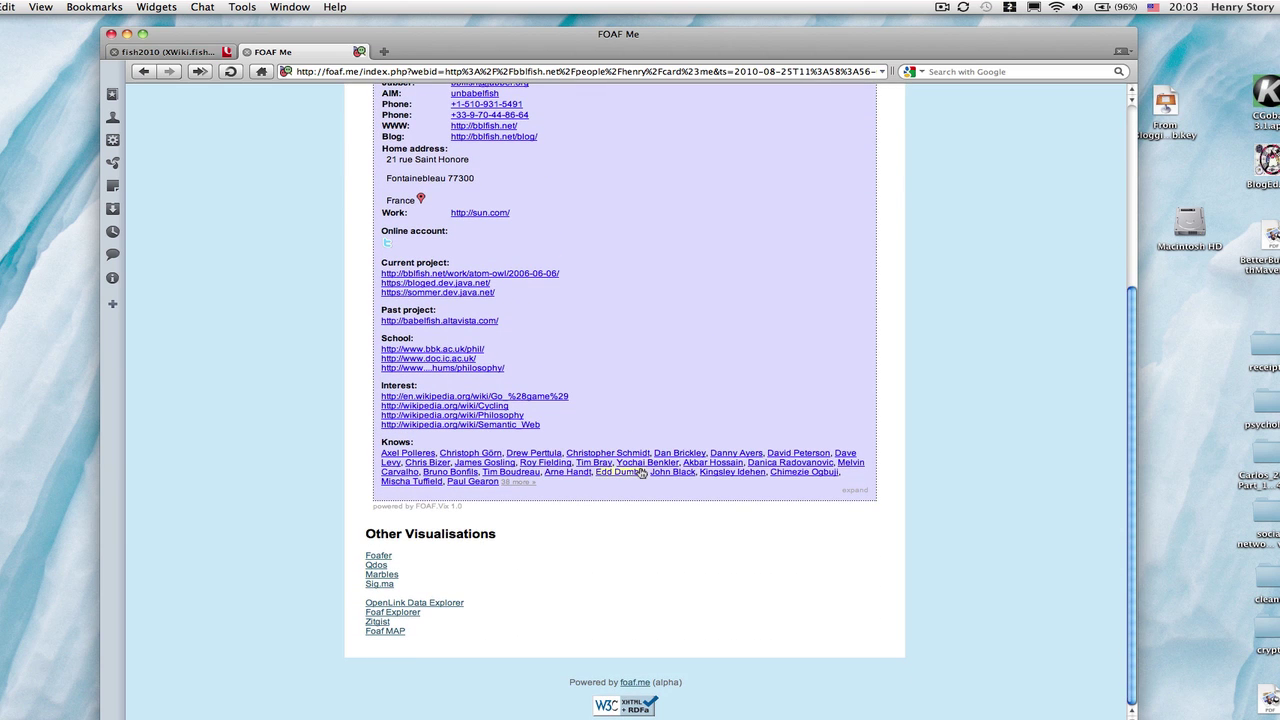
{"action": "left_click", "coordinate": [518, 483]}
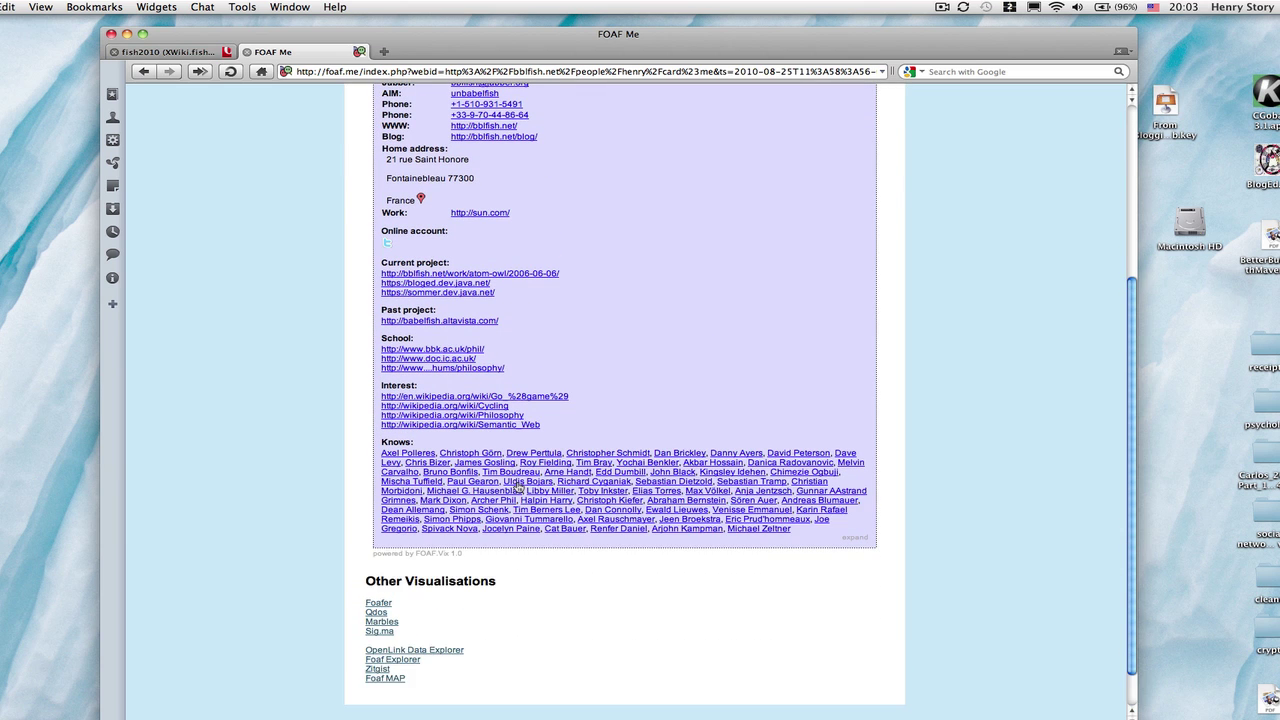
{"action": "key", "text": "super+plus"}
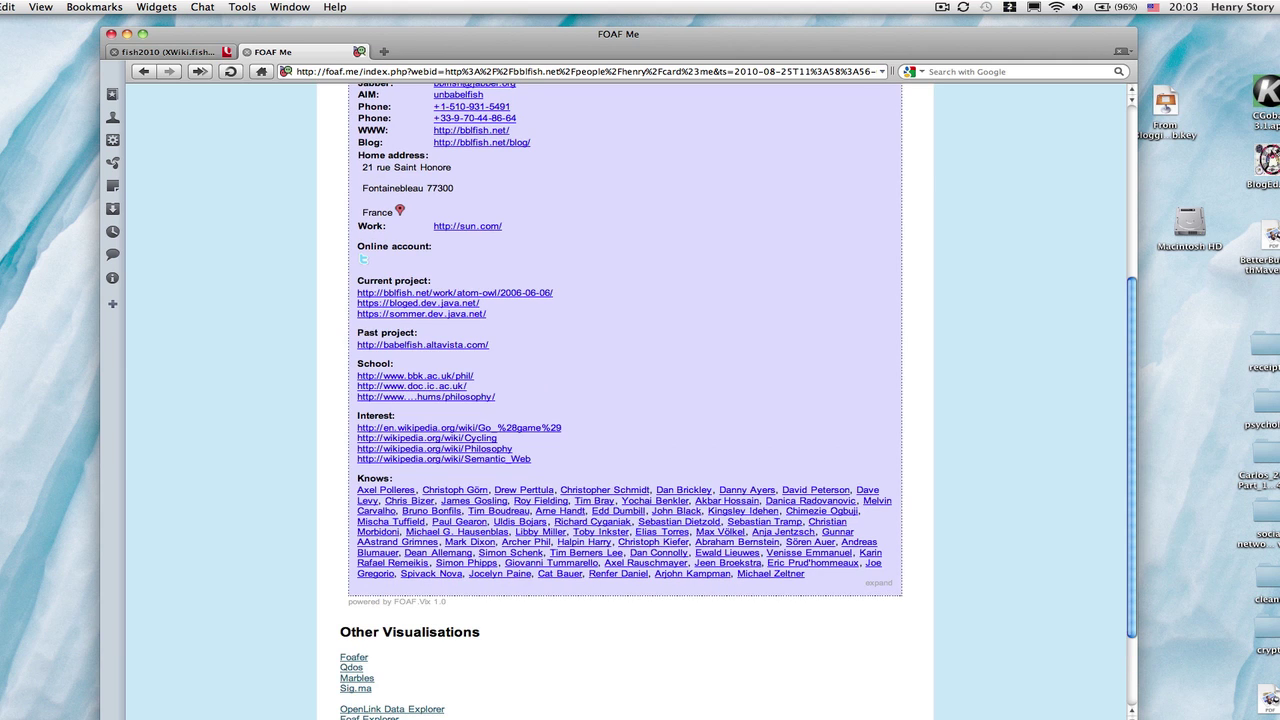
{"action": "left_click", "coordinate": [578, 553]}
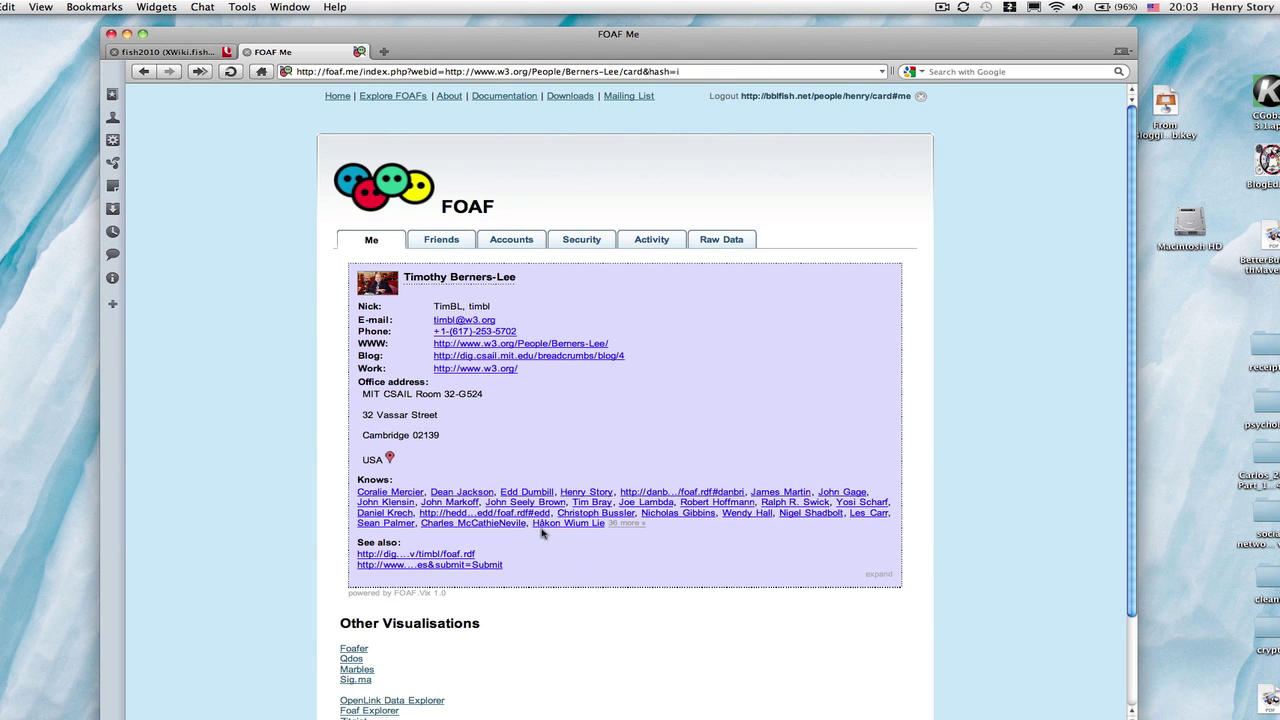
{"action": "left_click", "coordinate": [620, 525]}
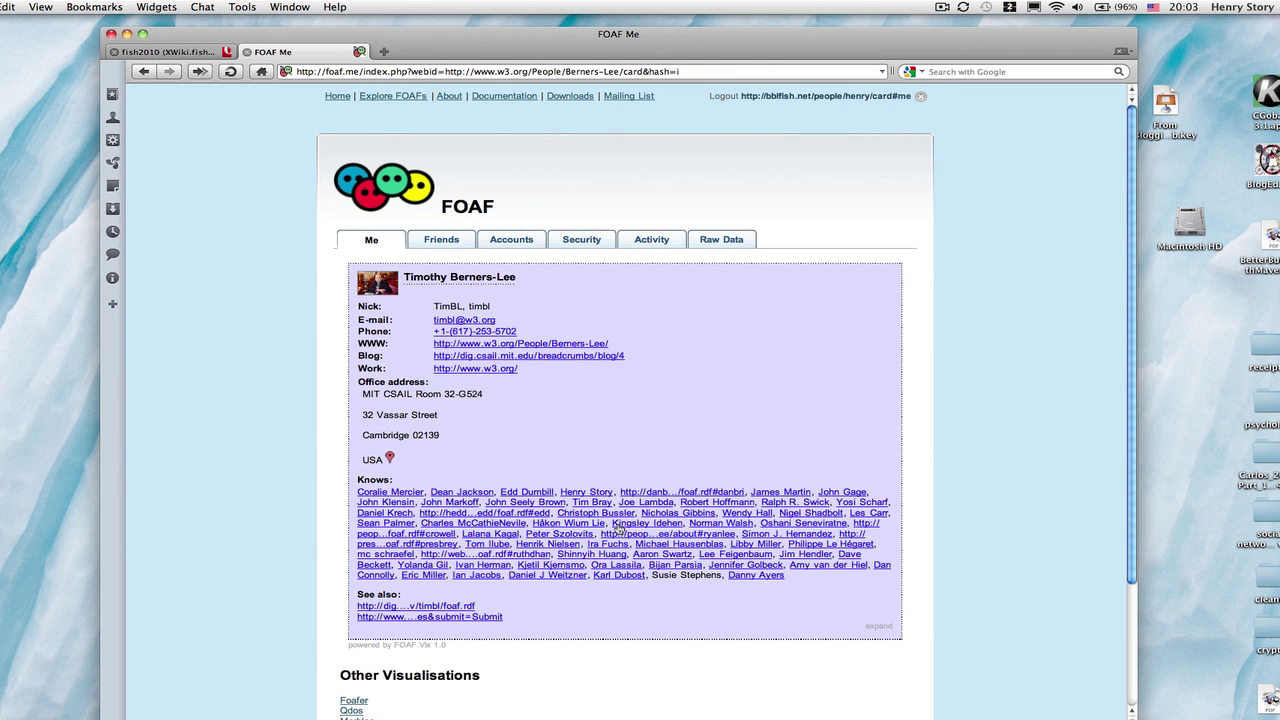